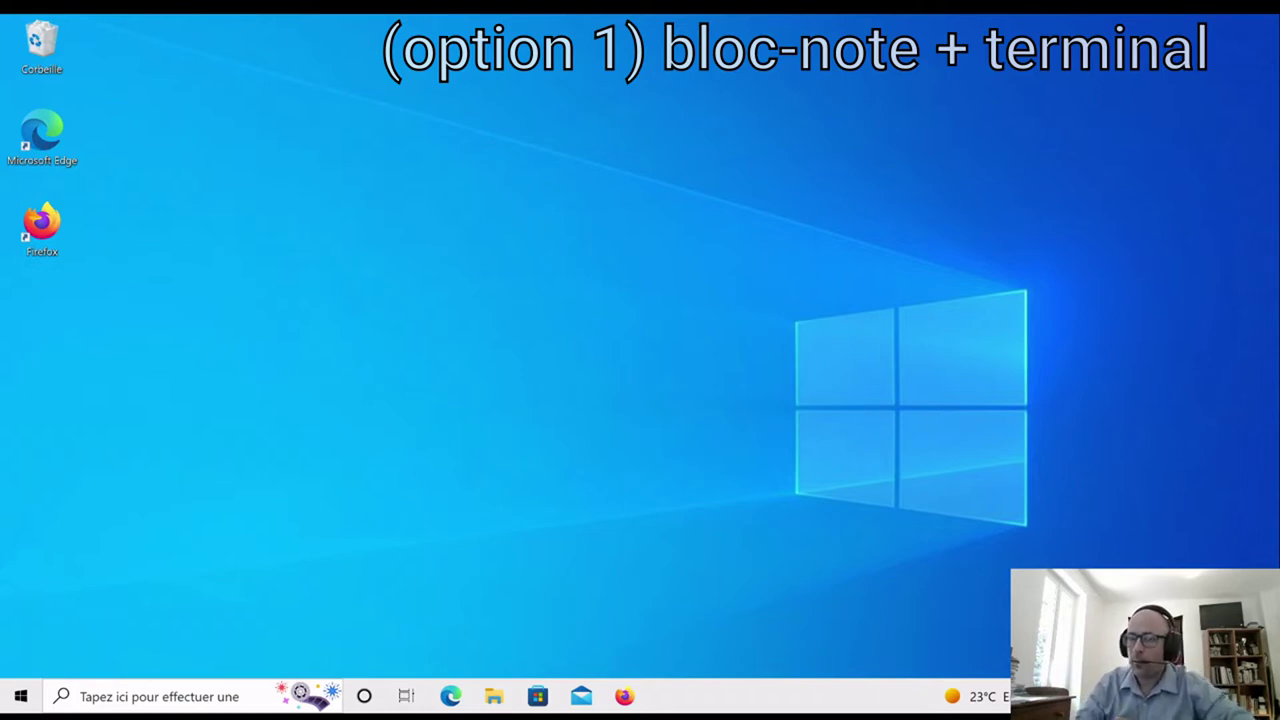
Open Bloc-notes from a Windows search for "bloc" and reposition its window on the desktop.
click(96, 698)
text(b)
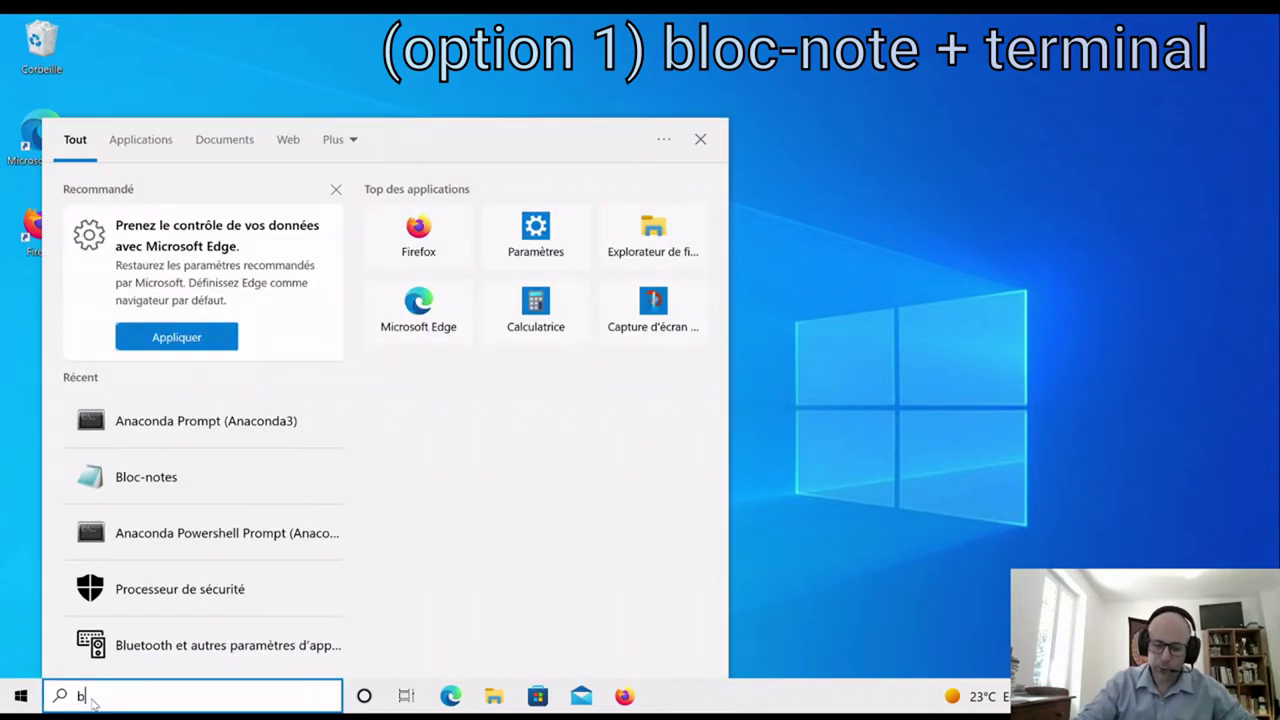
text(loc)
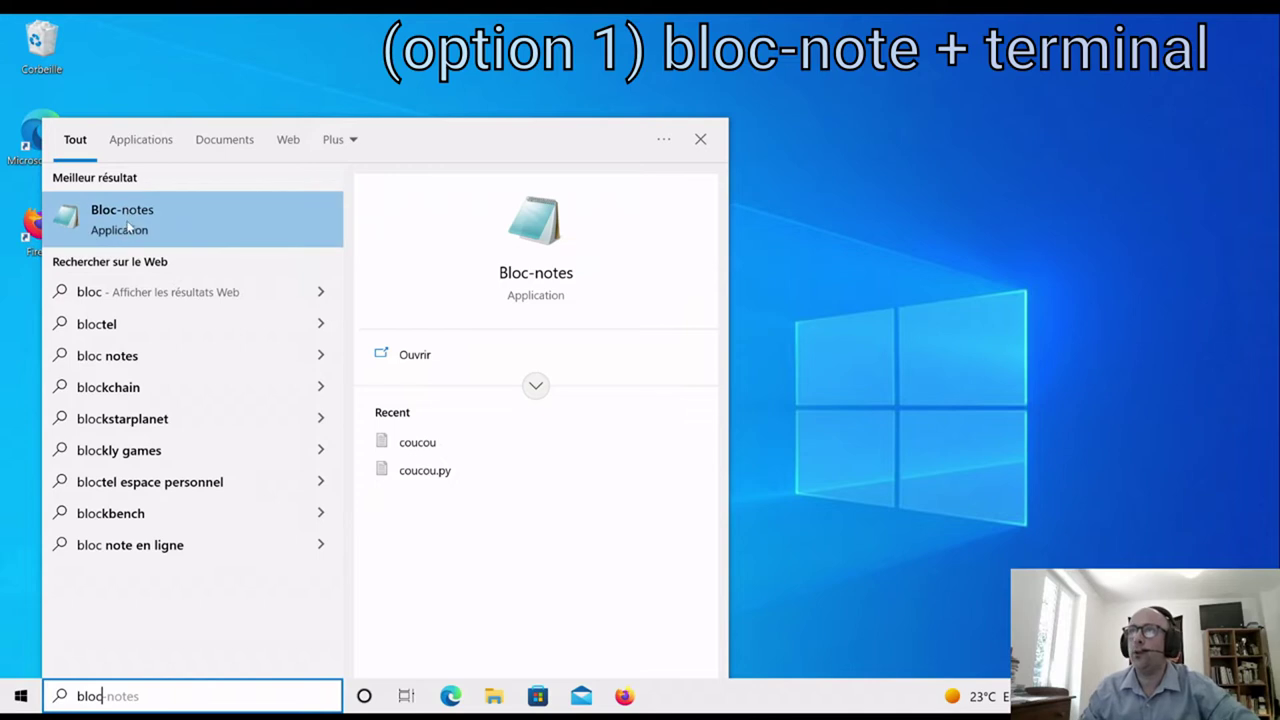
click(131, 220)
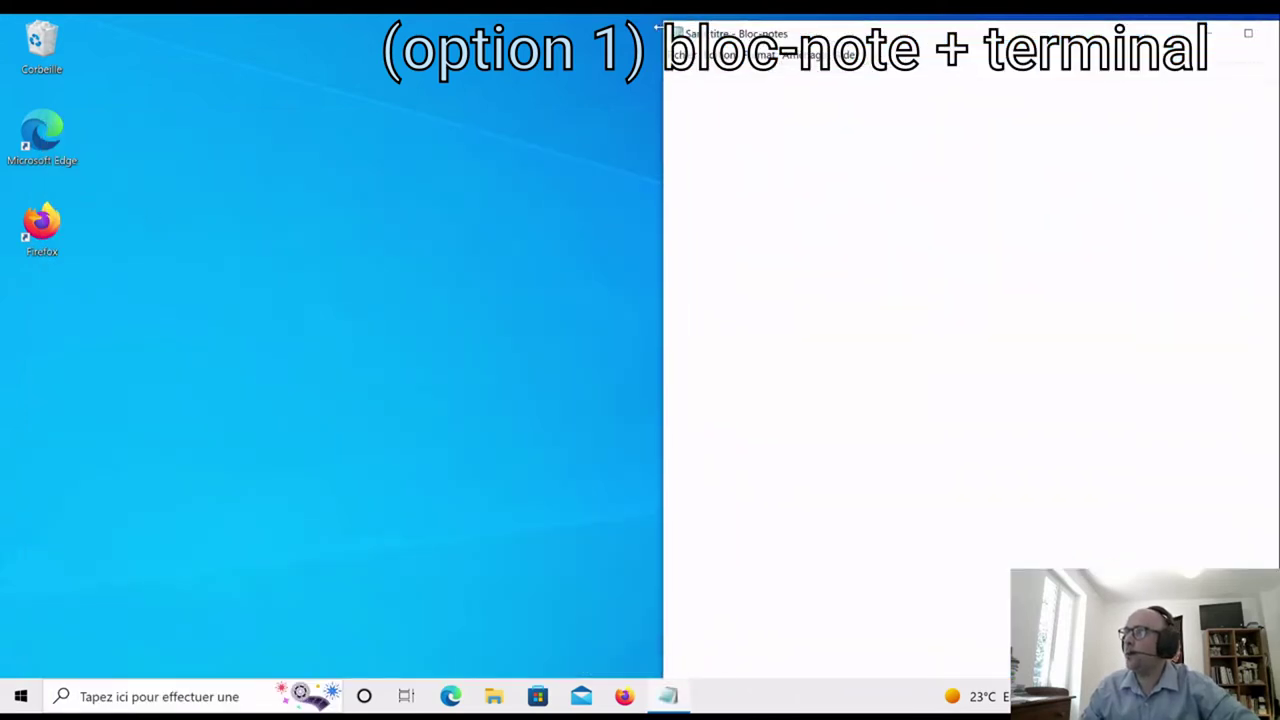
drag(800, 33, 798, 70)
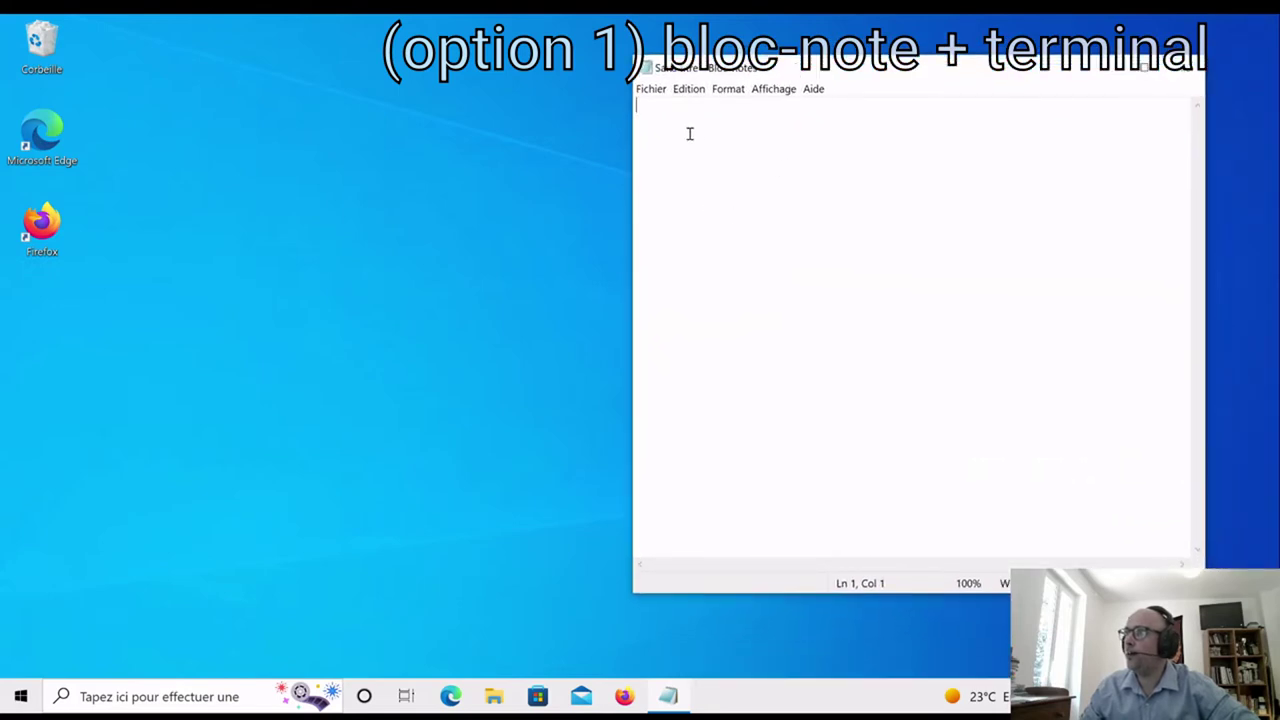
Write the Python line print("hello world!") in the empty document and nudge the window slightly upward.
text(pri)
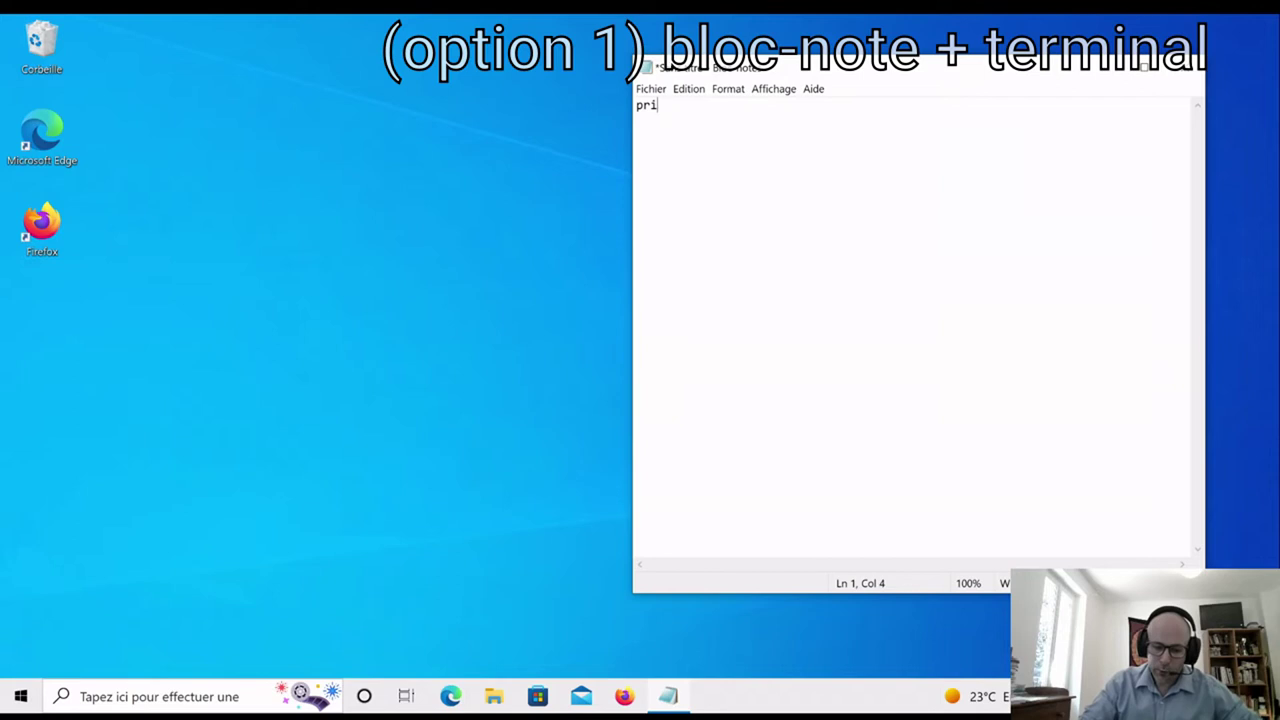
text(nt("hello world!"))
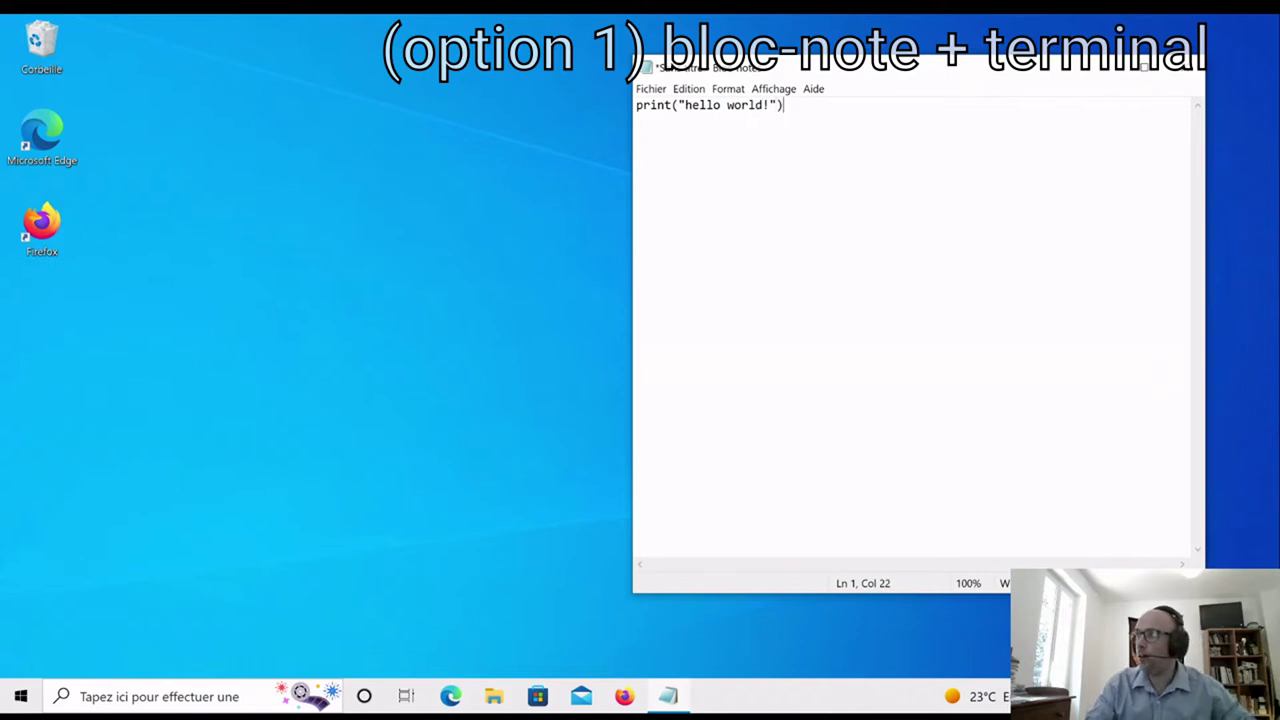
drag(866, 74, 866, 66)
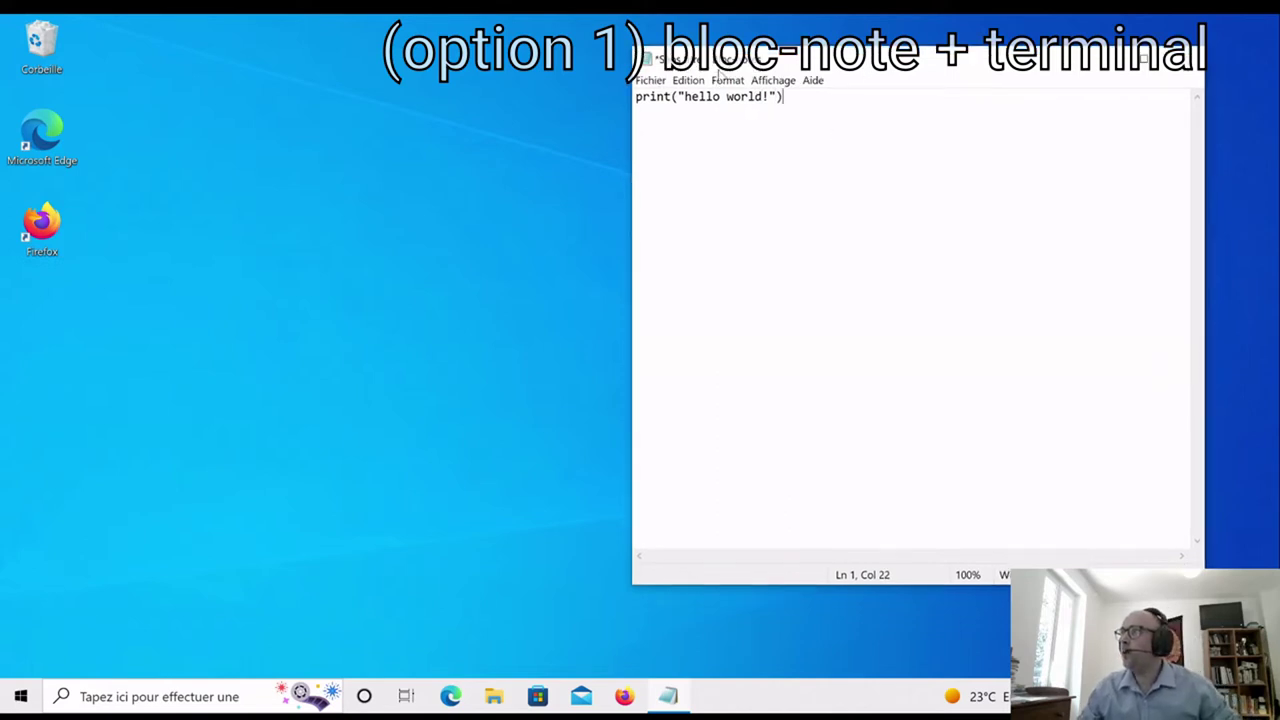
Save the document to the Bureau folder as hello.py with the file type set to Tous les fichiers.
click(650, 80)
click(702, 166)
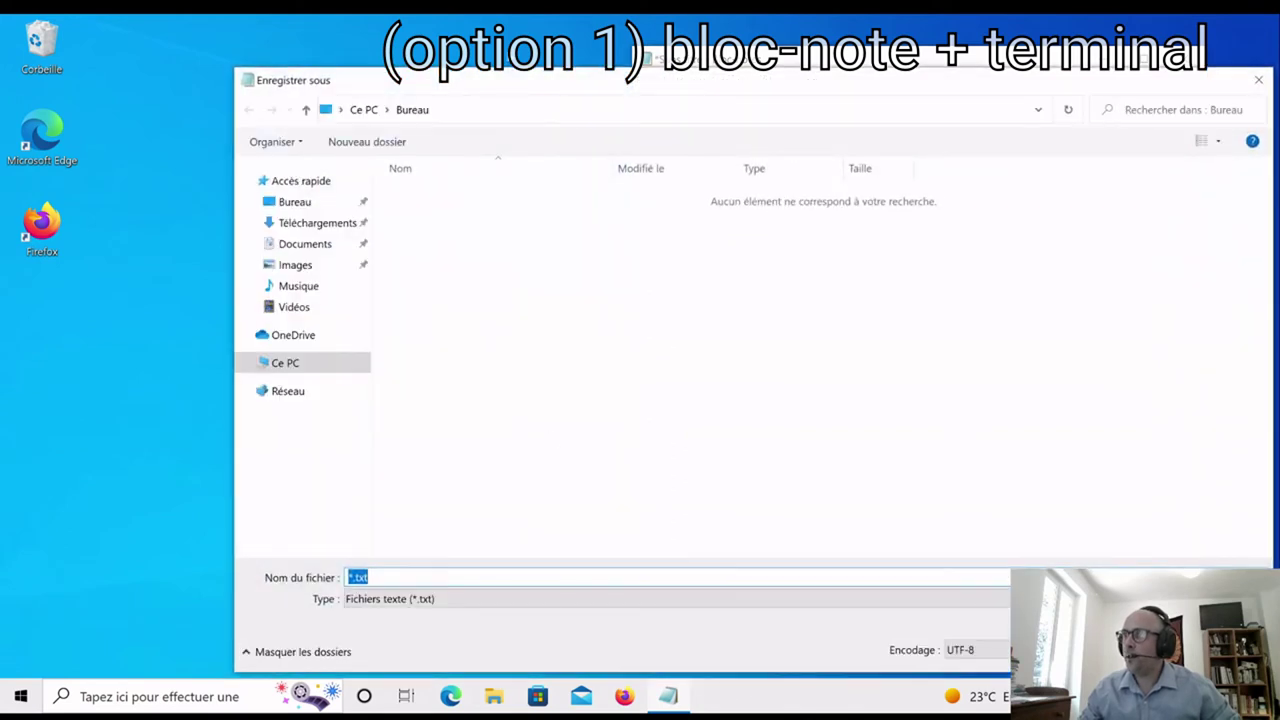
drag(523, 80, 501, 54)
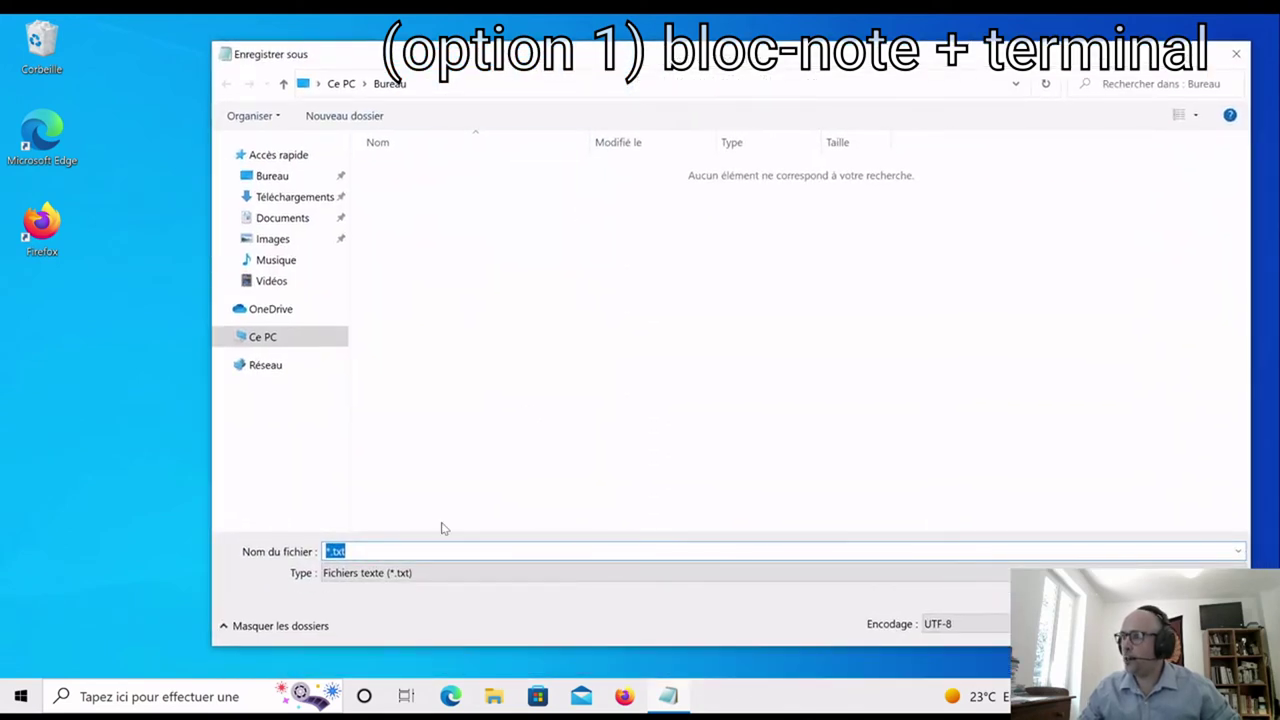
click(360, 573)
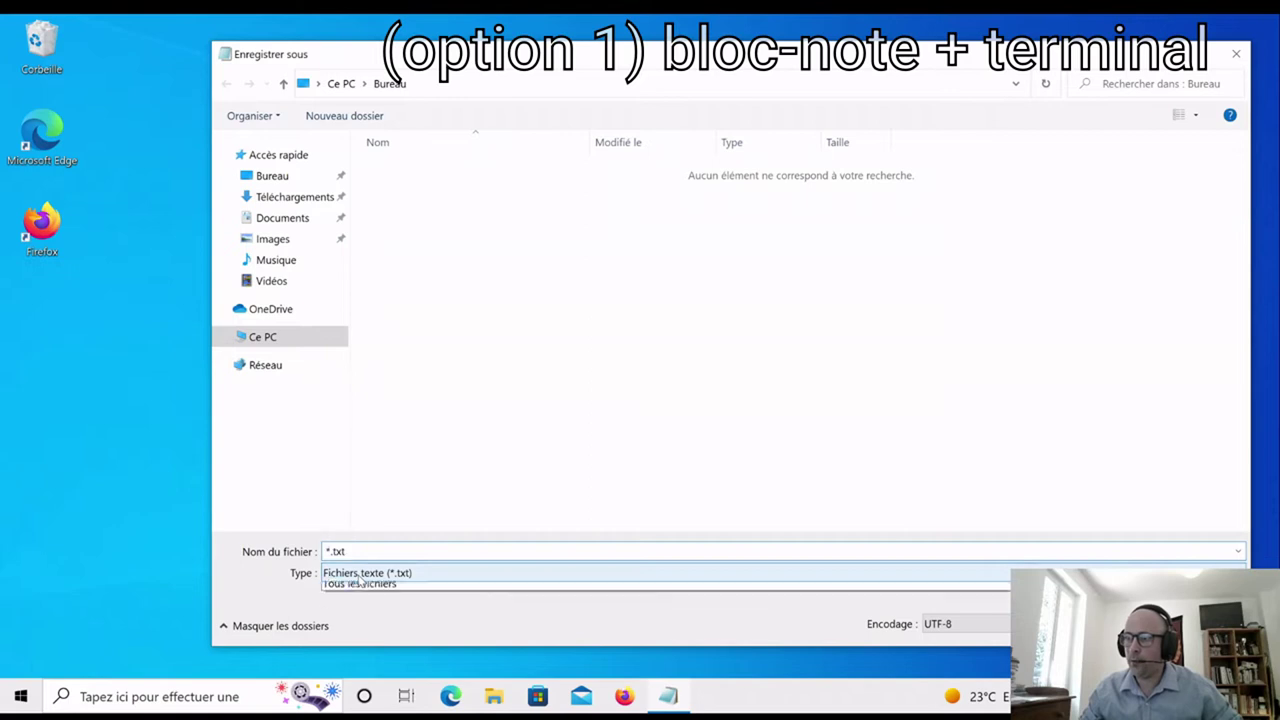
click(365, 605)
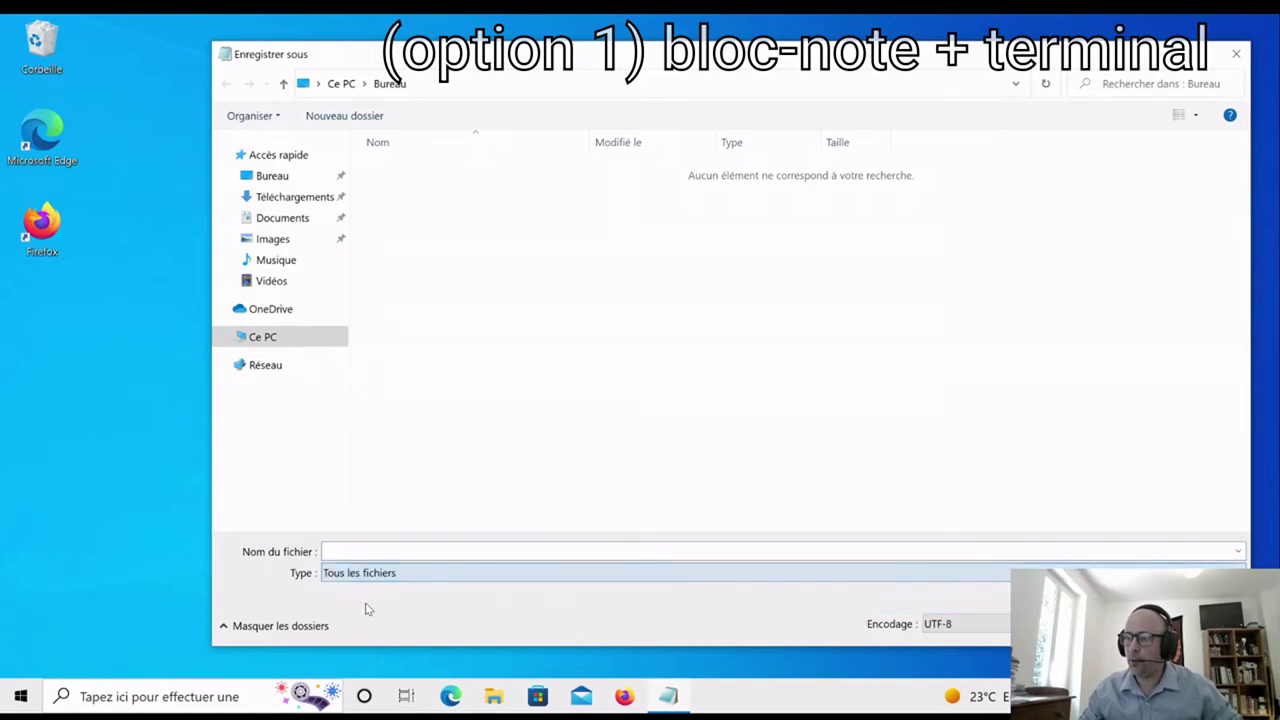
click(350, 553)
text(h)
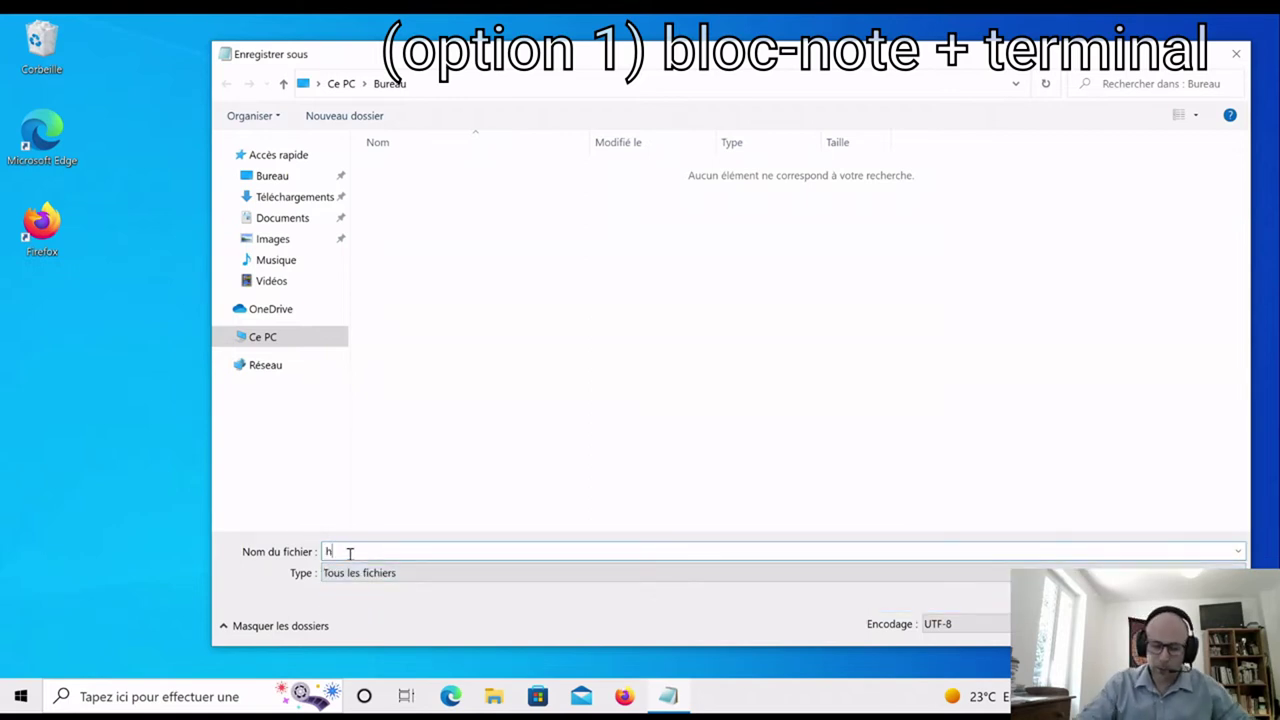
text(ello.py)
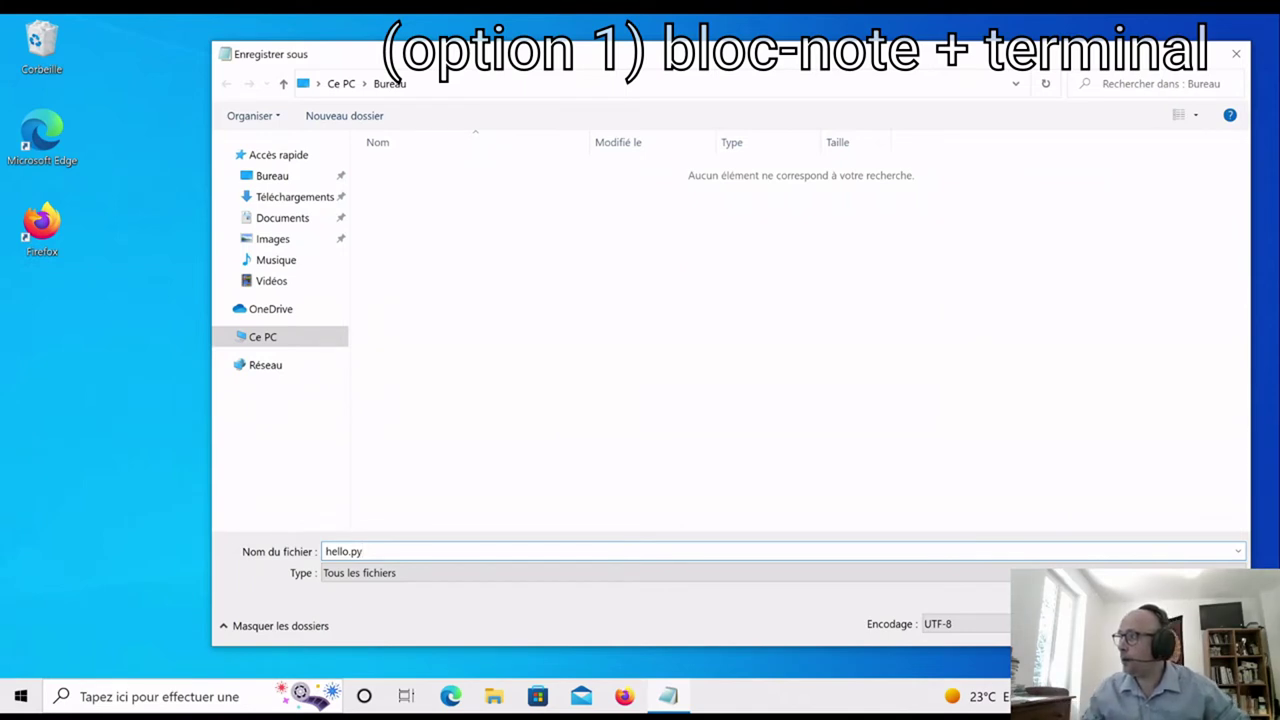
key(Return)
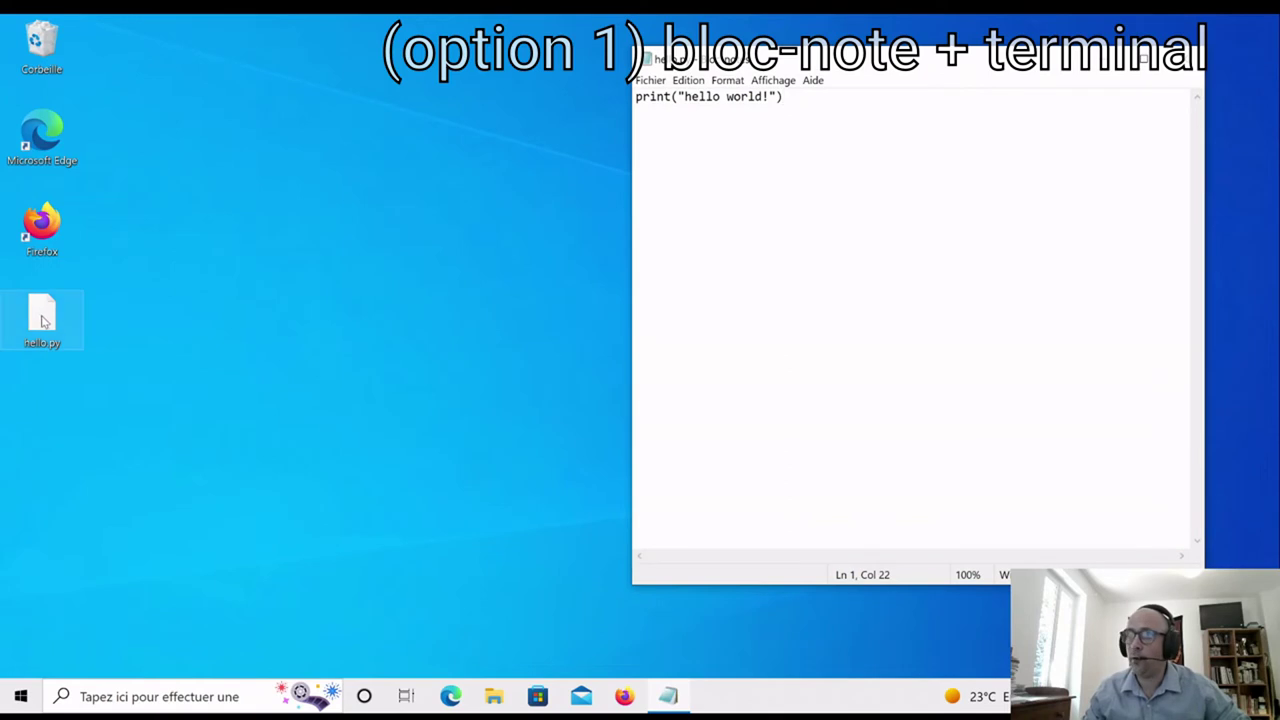
Open Anaconda Prompt (Anaconda3) and resize its window to fit beside the Bloc-notes window.
click(21, 698)
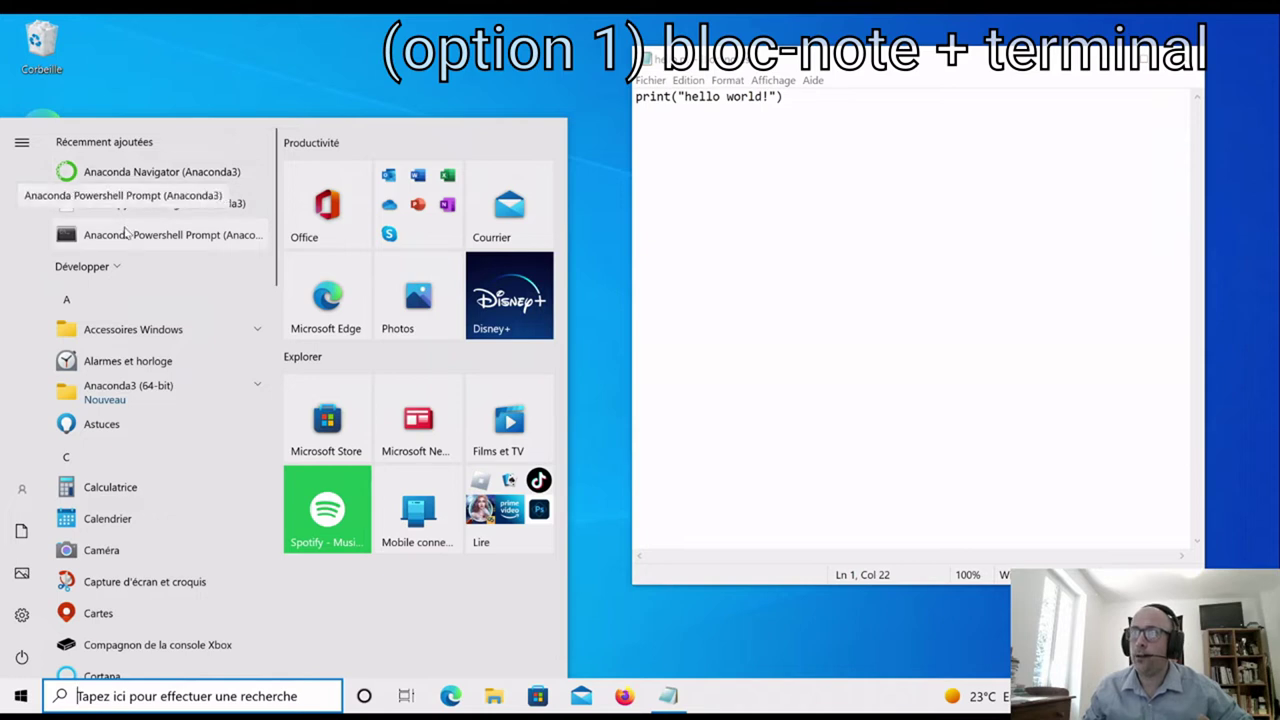
text(a)
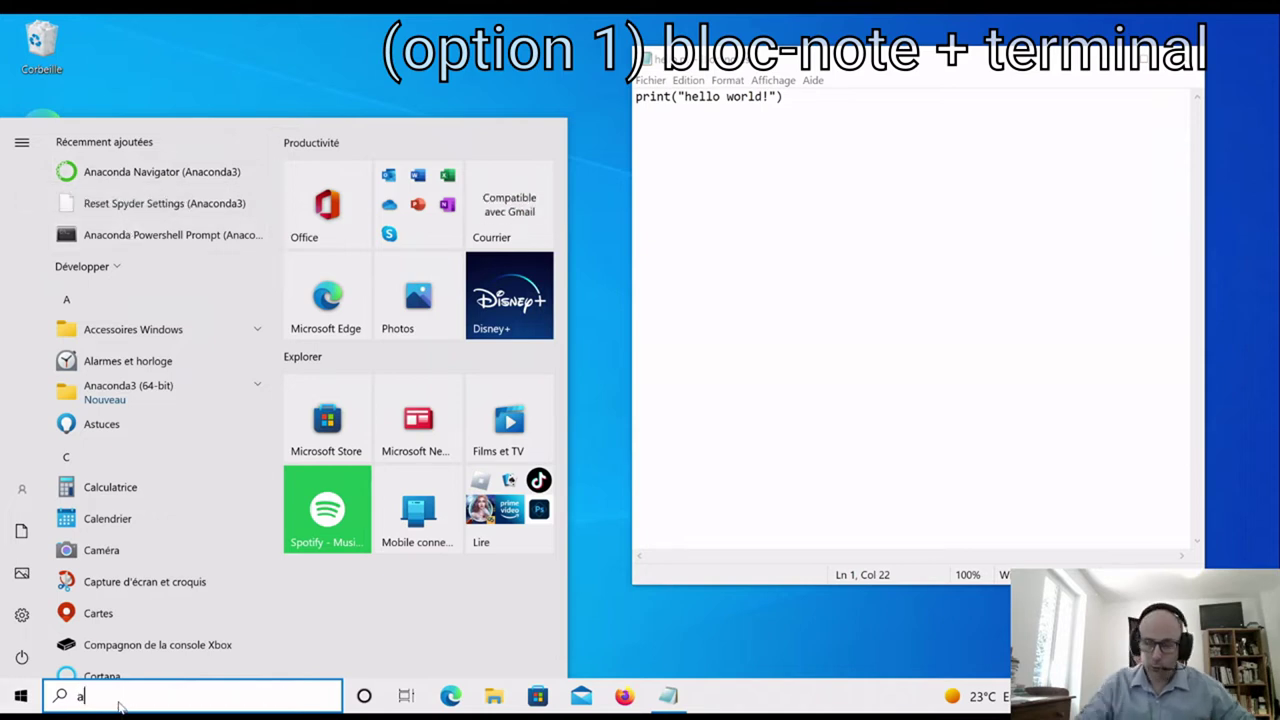
text(na)
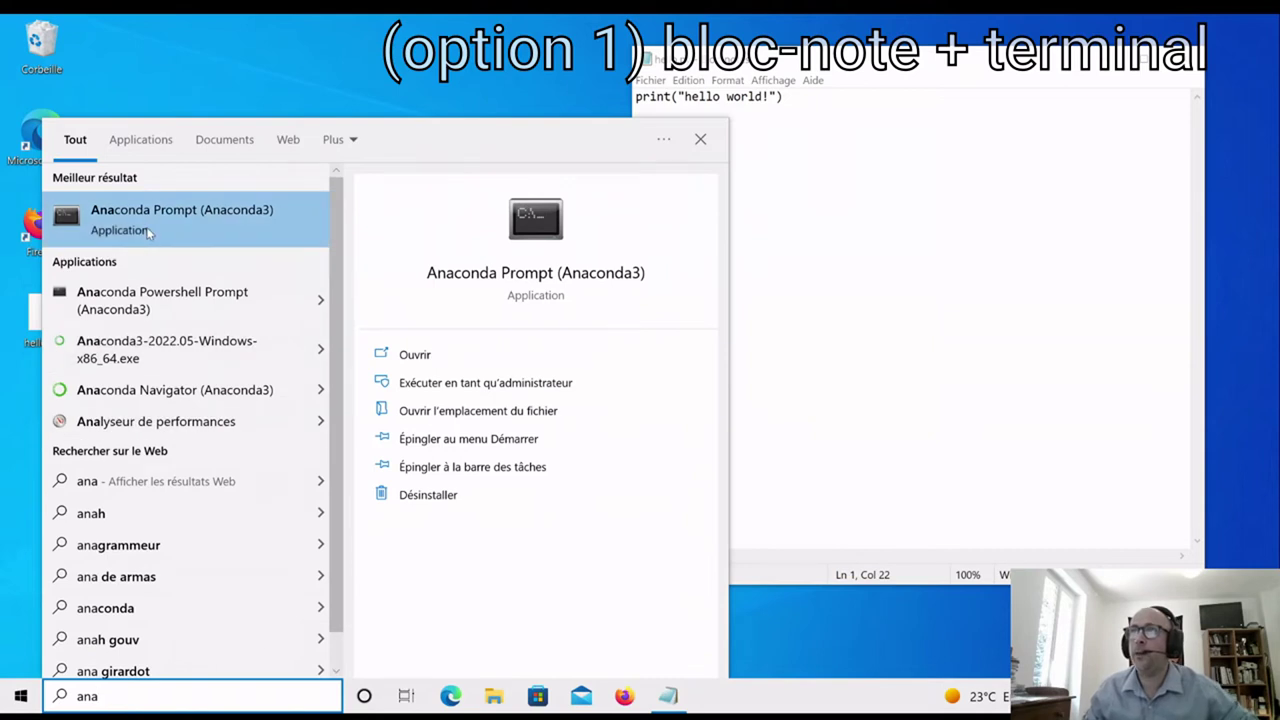
click(147, 221)
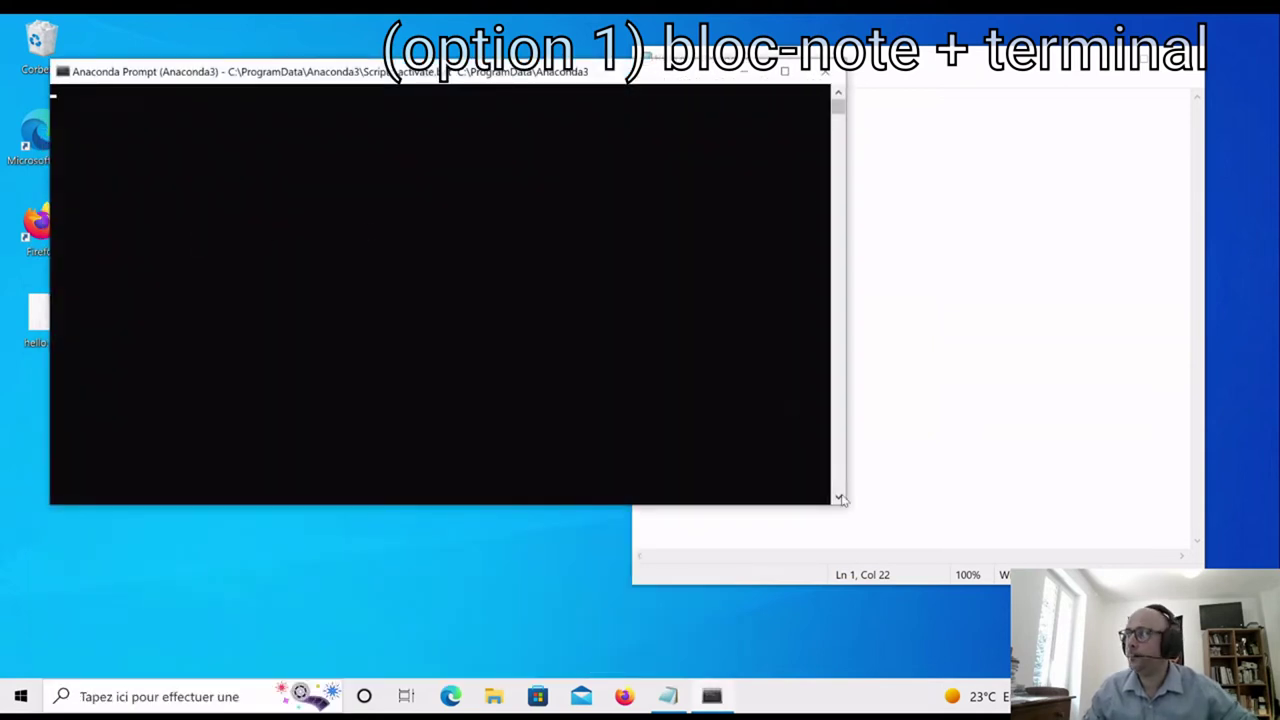
drag(841, 499, 614, 588)
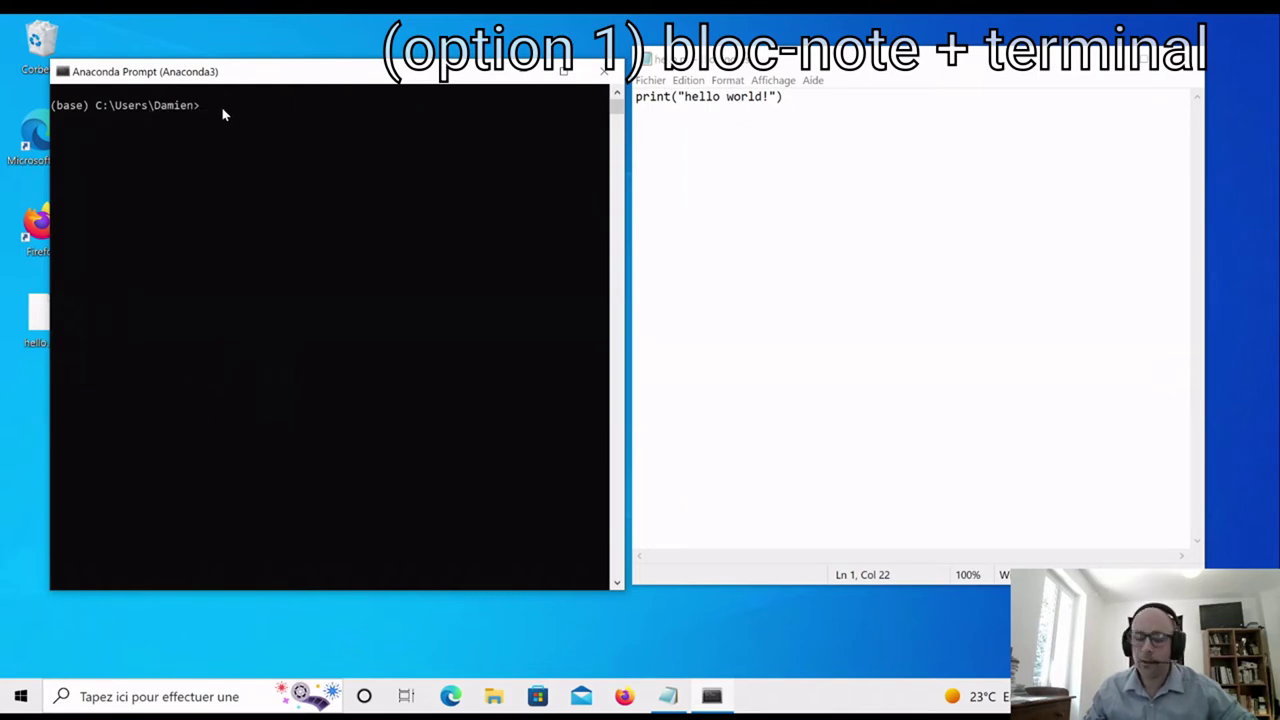
Change the terminal's directory to Desktop with cd and list its contents with dir.
text(cd Desktop)
key(Return)
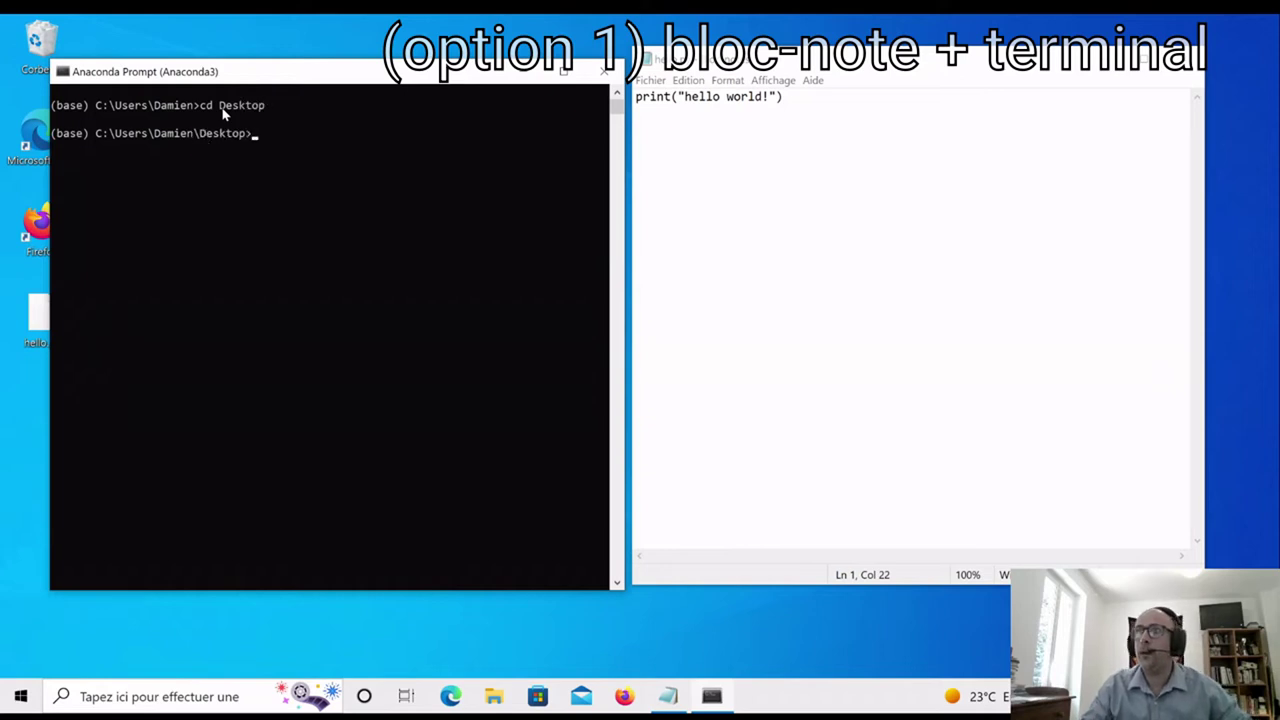
text(dir)
key(Return)
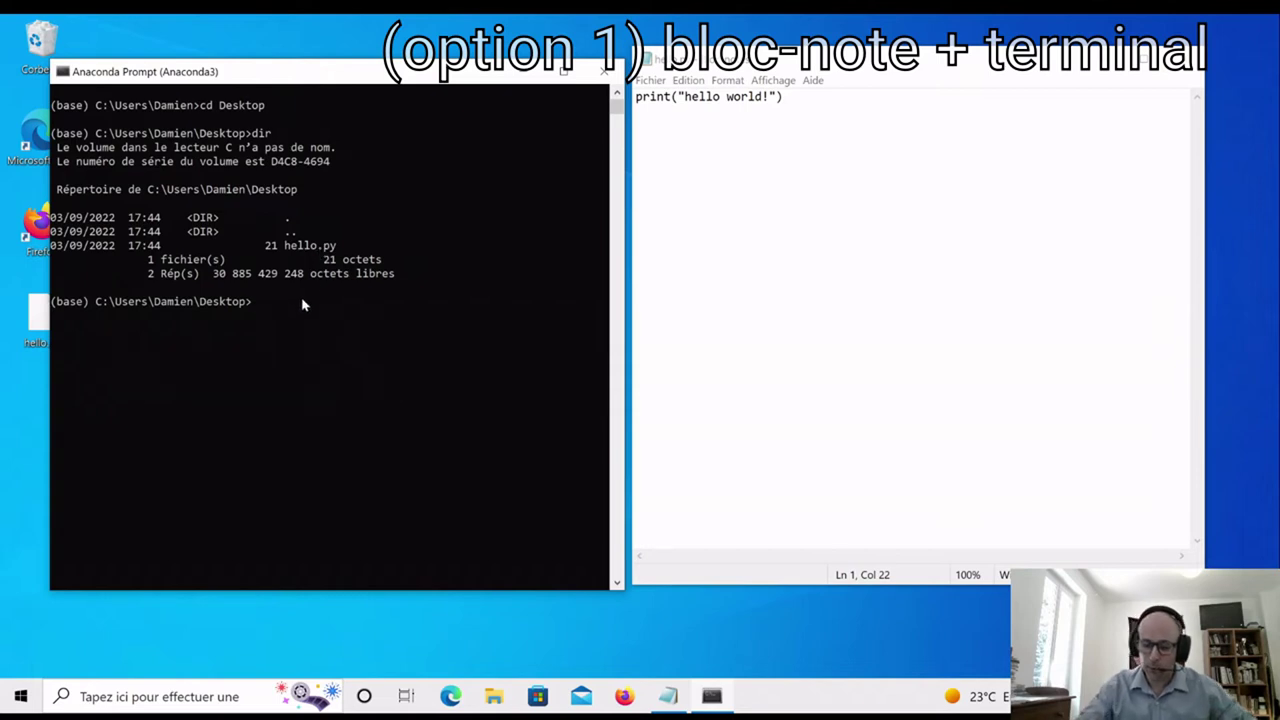
Run the script with the command python hello.py and highlight the output line.
text(python)
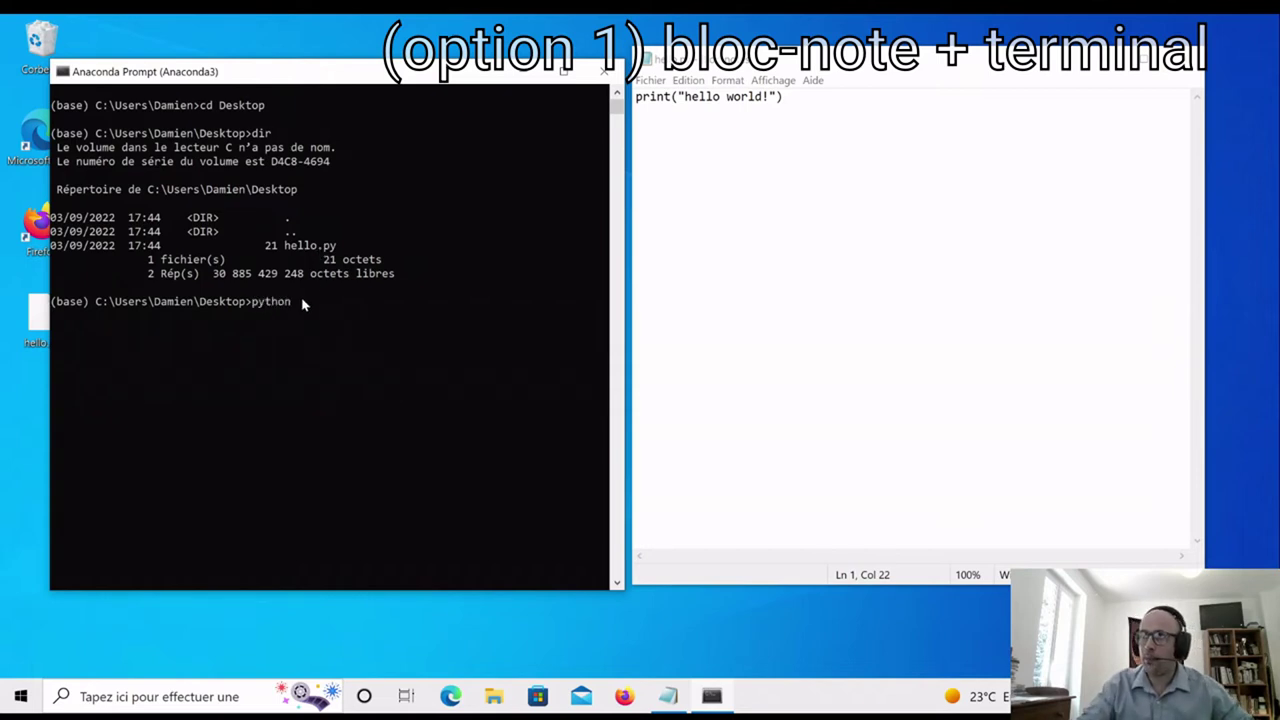
text( hello.py)
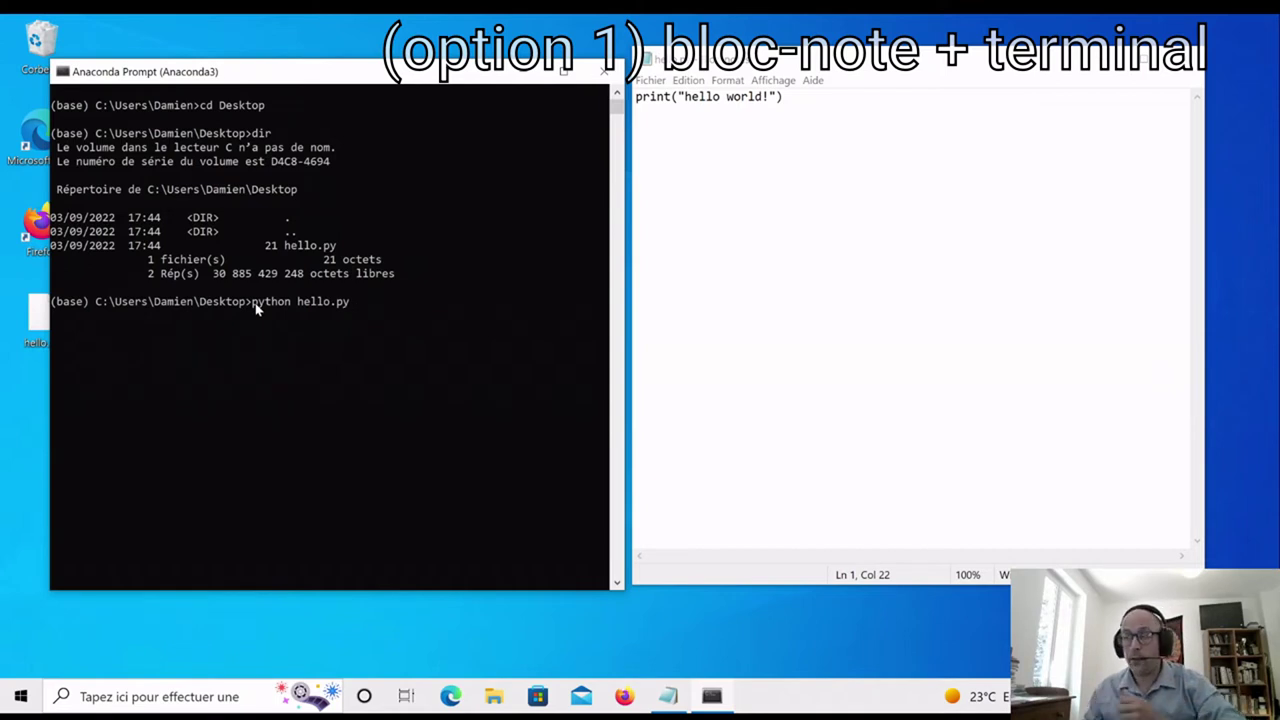
key(Return)
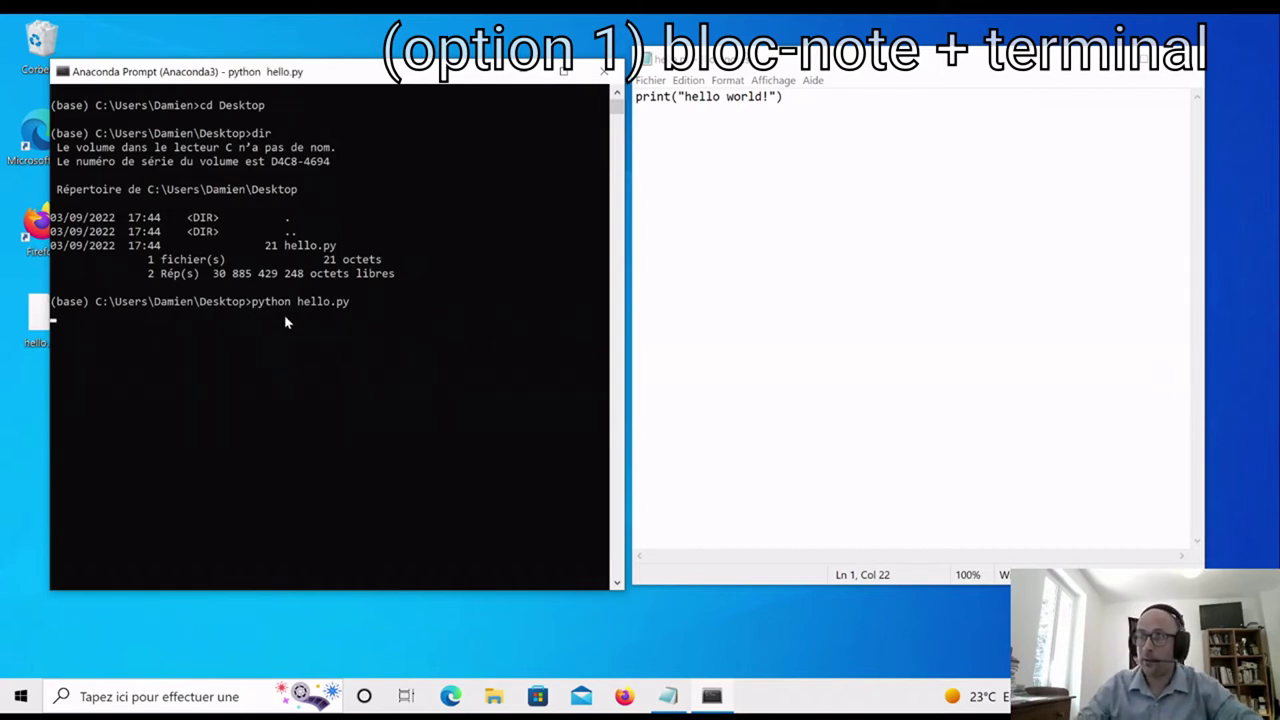
drag(50, 316, 124, 320)
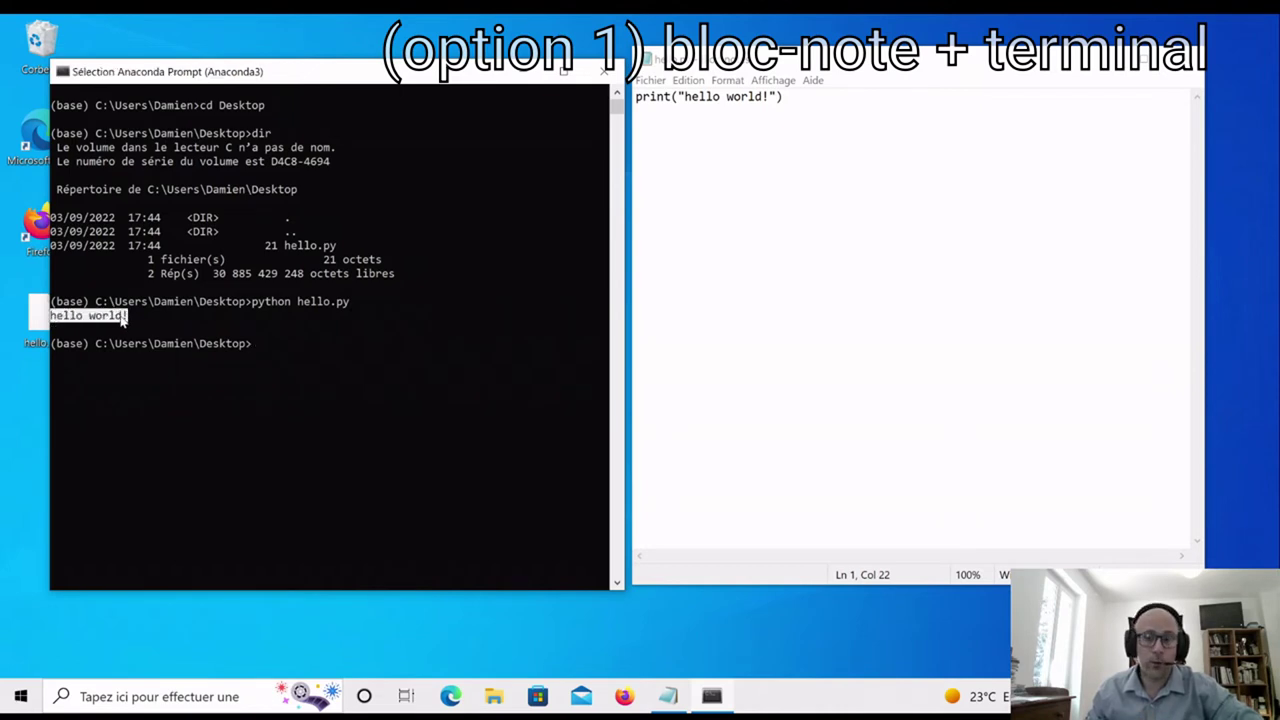
Change the printed text in hello.py to "hello world from Limoges!" and save the file.
click(763, 96)
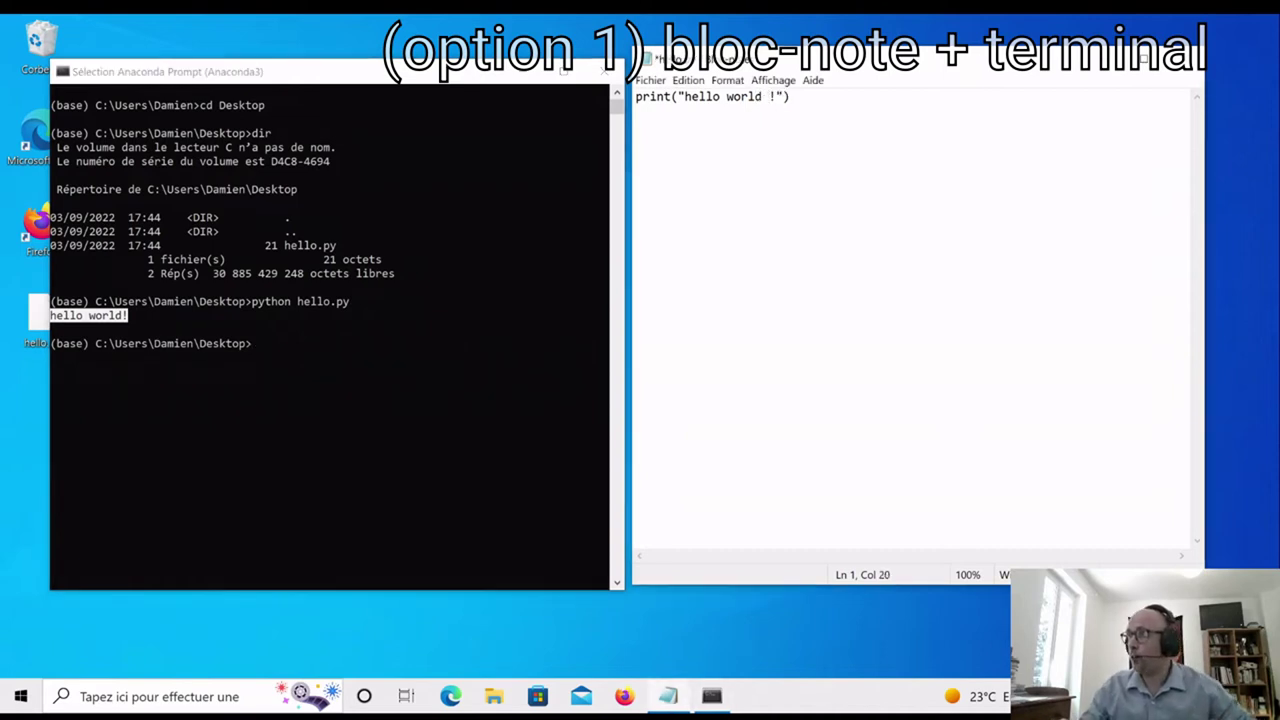
text(from )
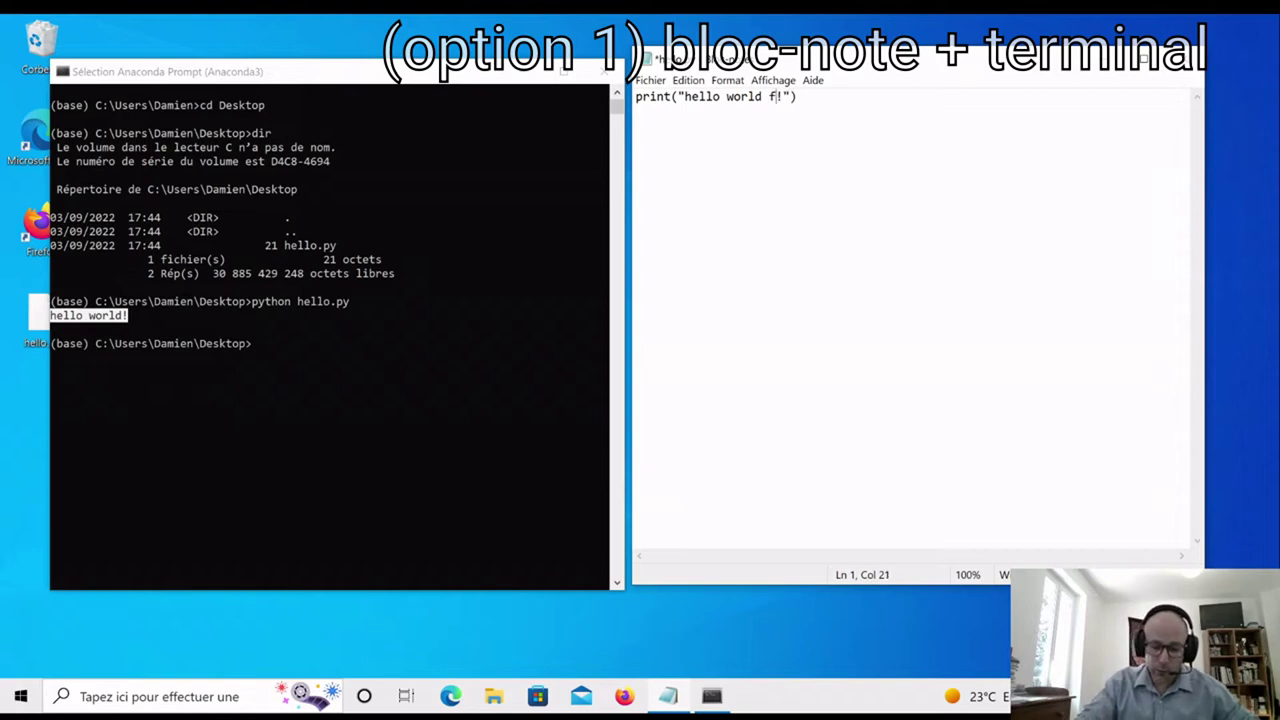
text(Limoges)
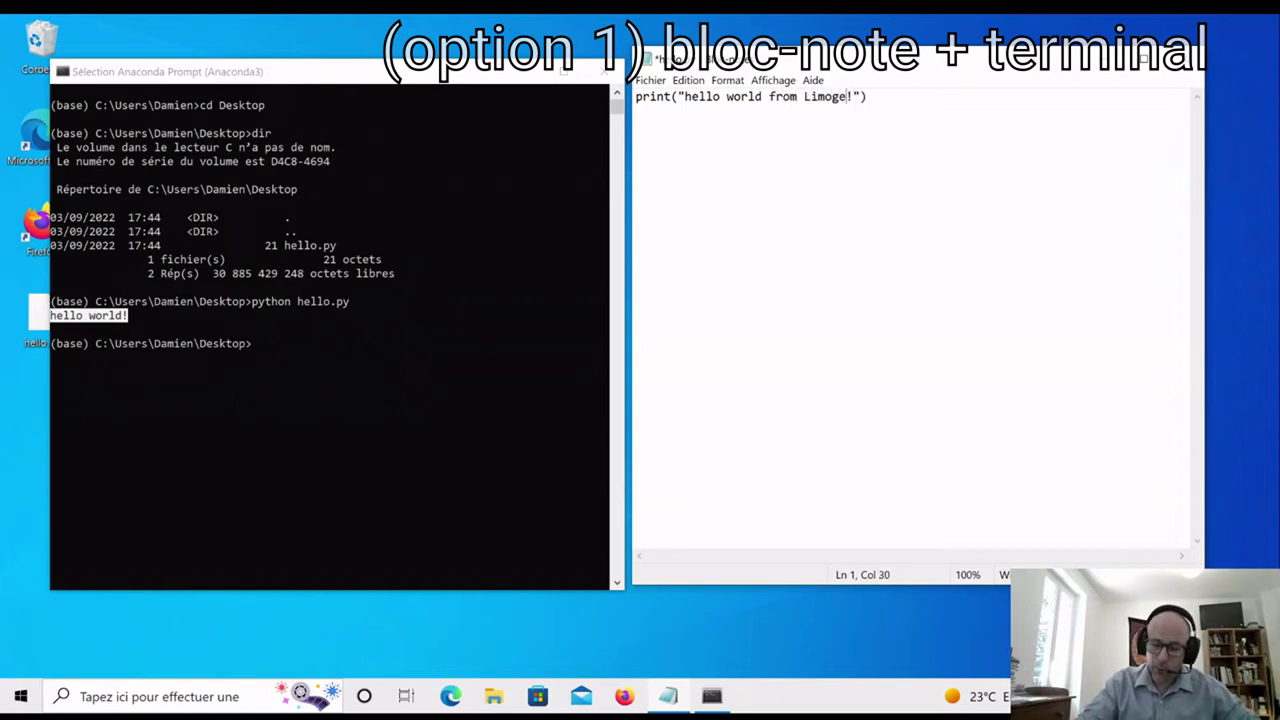
click(650, 80)
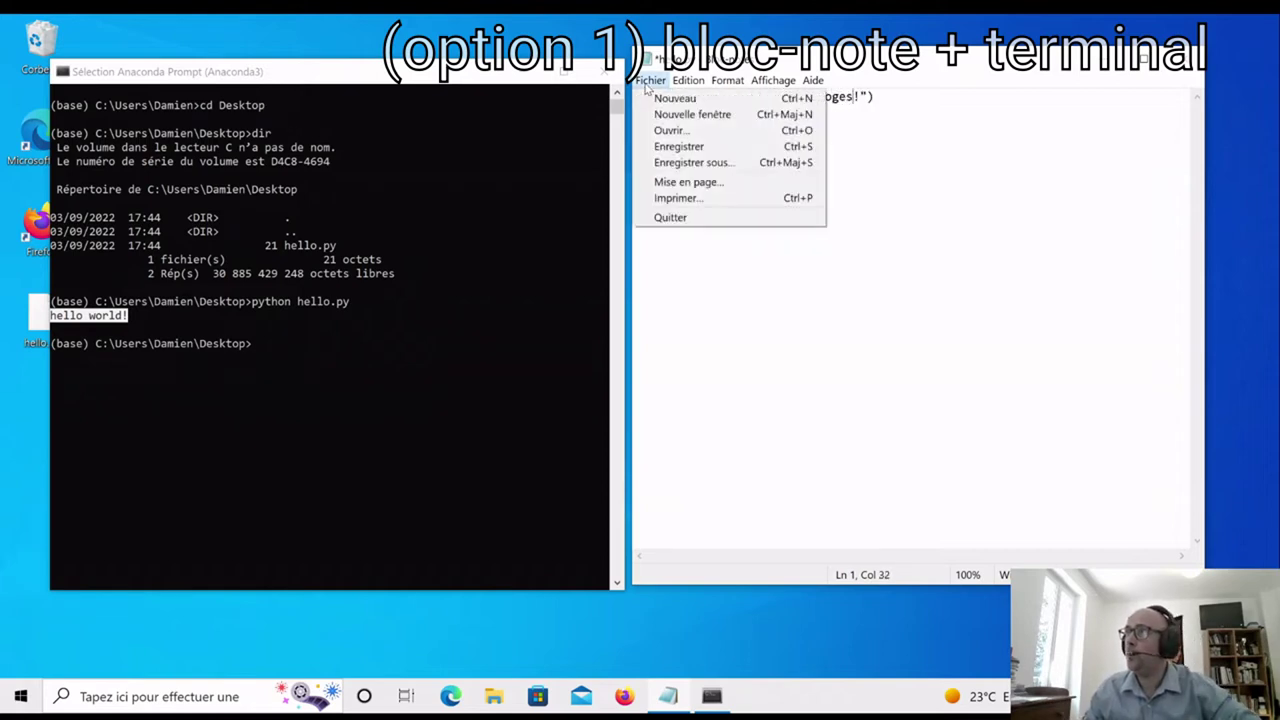
click(680, 146)
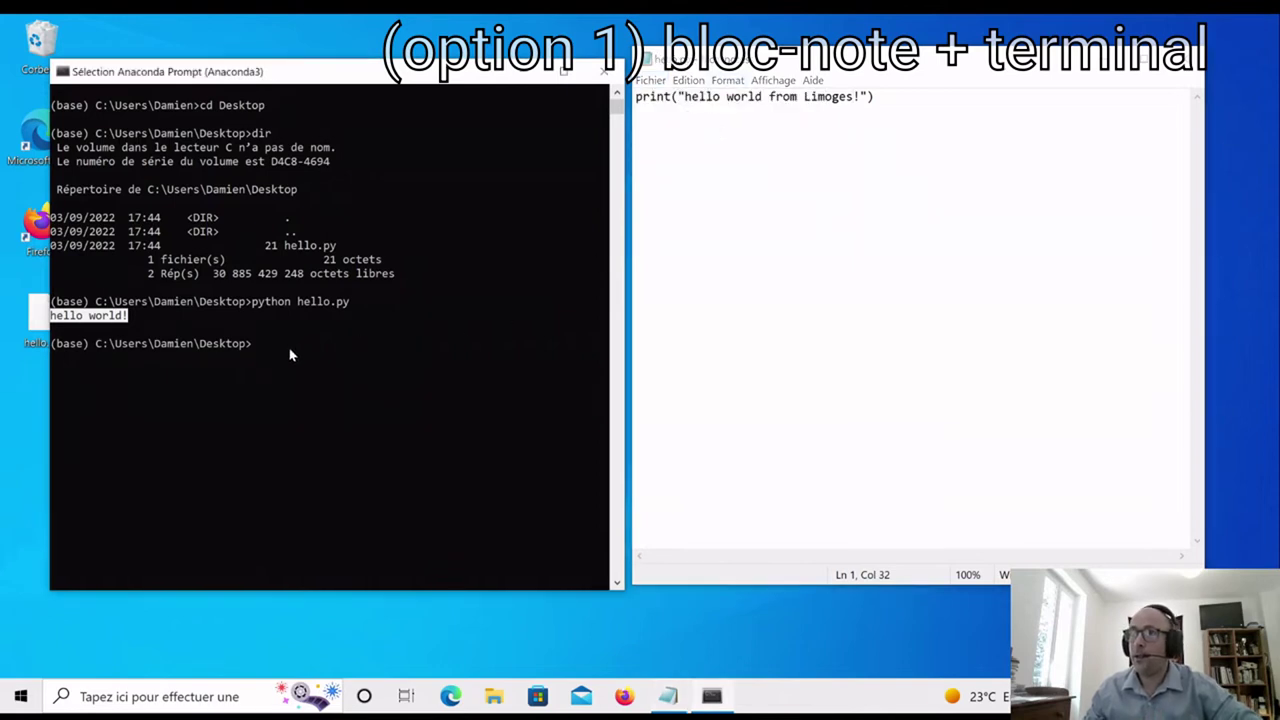
Run the edited hello.py again with Python in Anaconda Prompt and highlight its new output.
text(python)
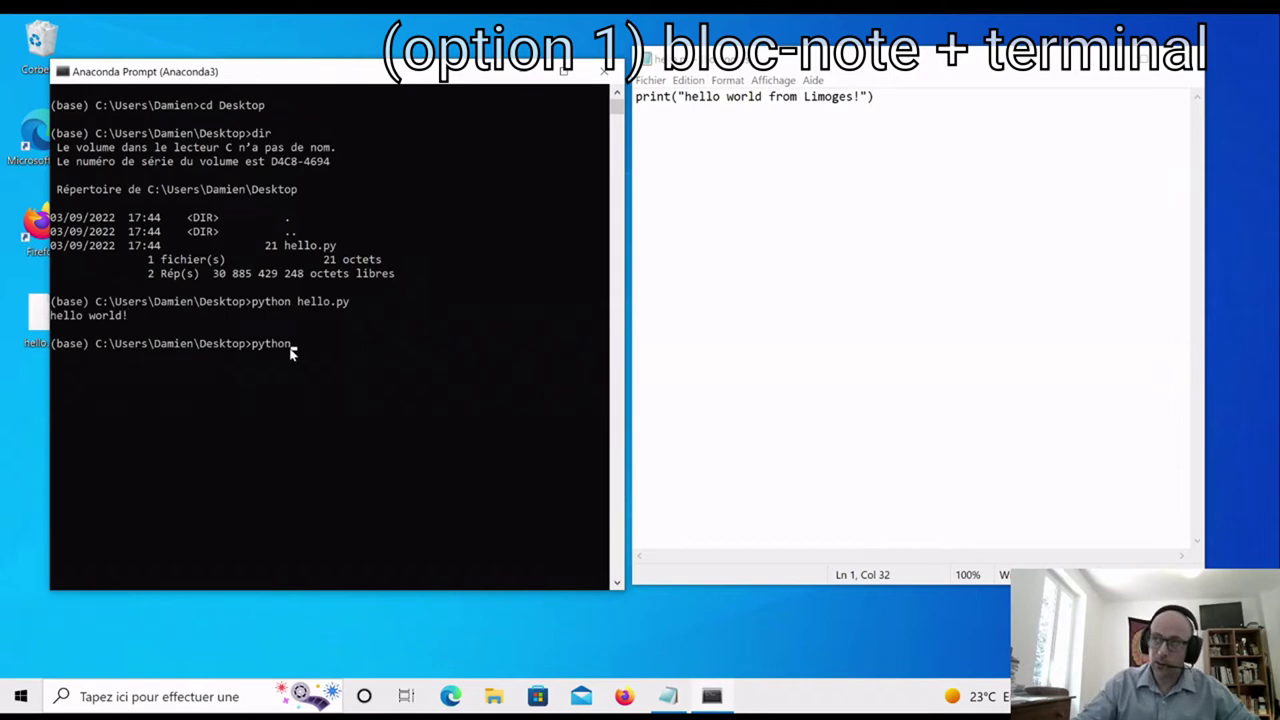
text( hello.py)
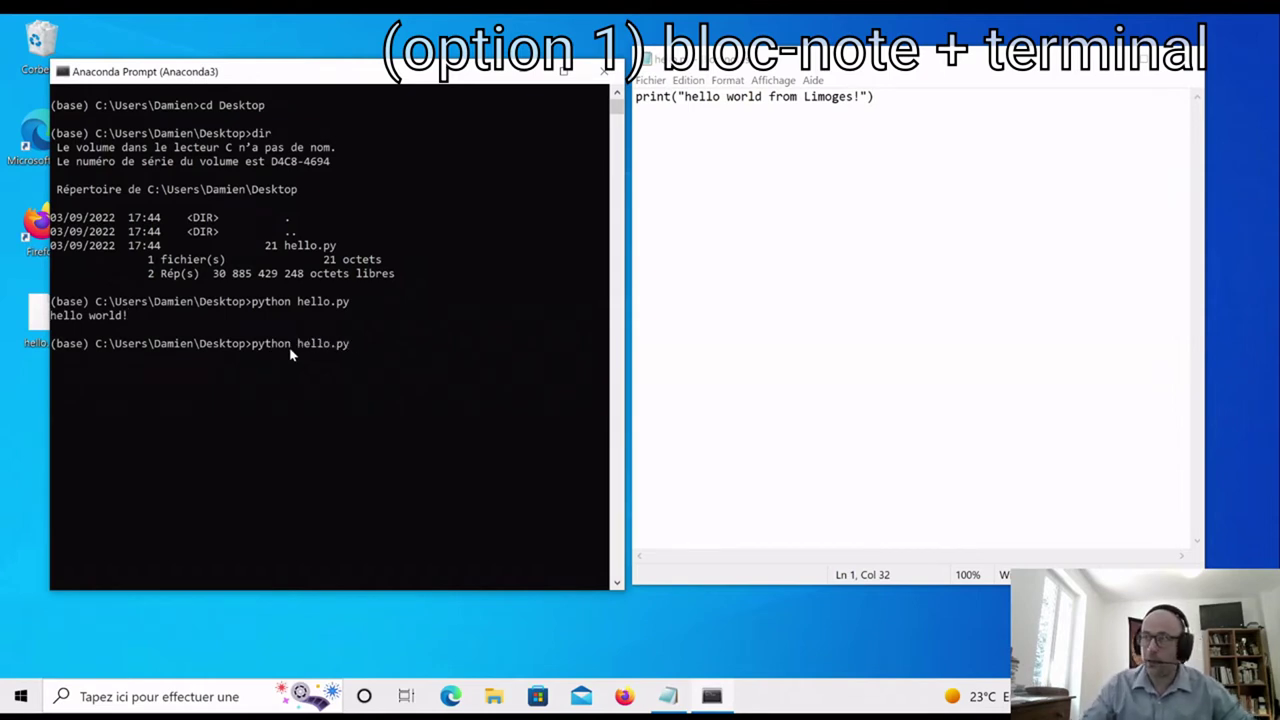
key(Return)
click(55, 365)
drag(55, 365, 212, 368)
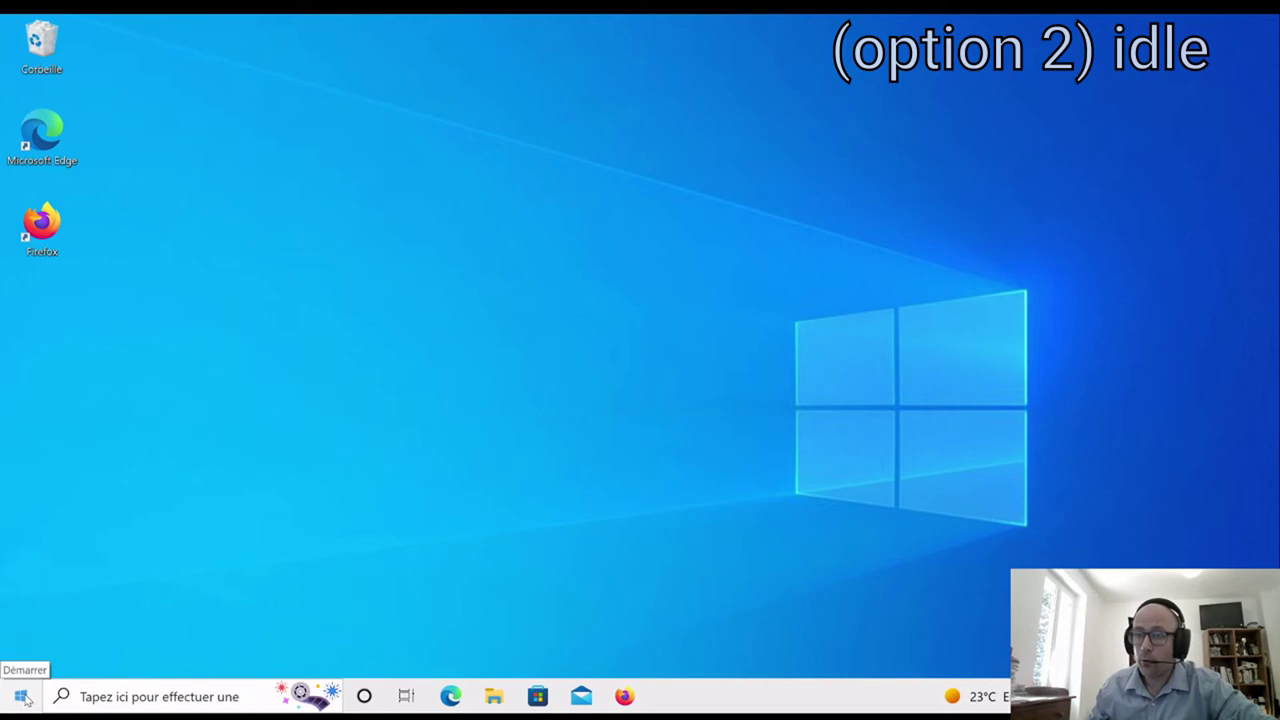
Search Windows for "anacon" and open a new Anaconda Prompt (Anaconda3) window.
click(81, 696)
text(anacon)
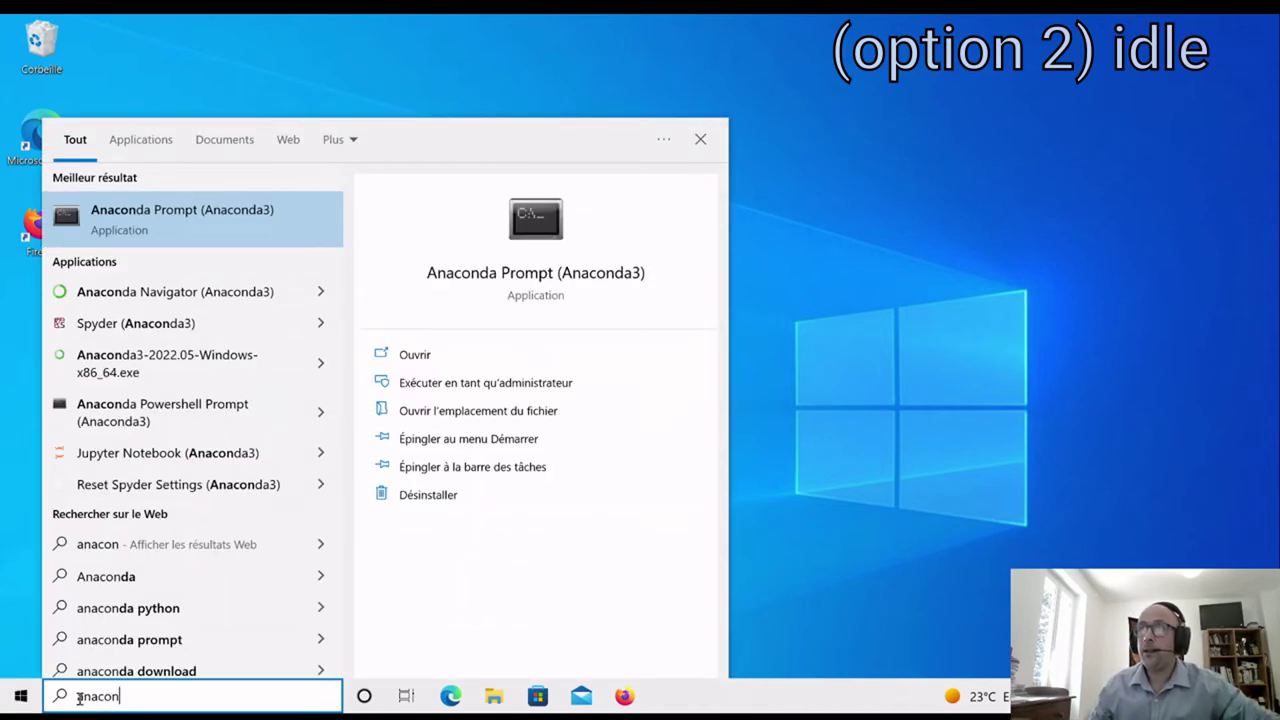
click(163, 220)
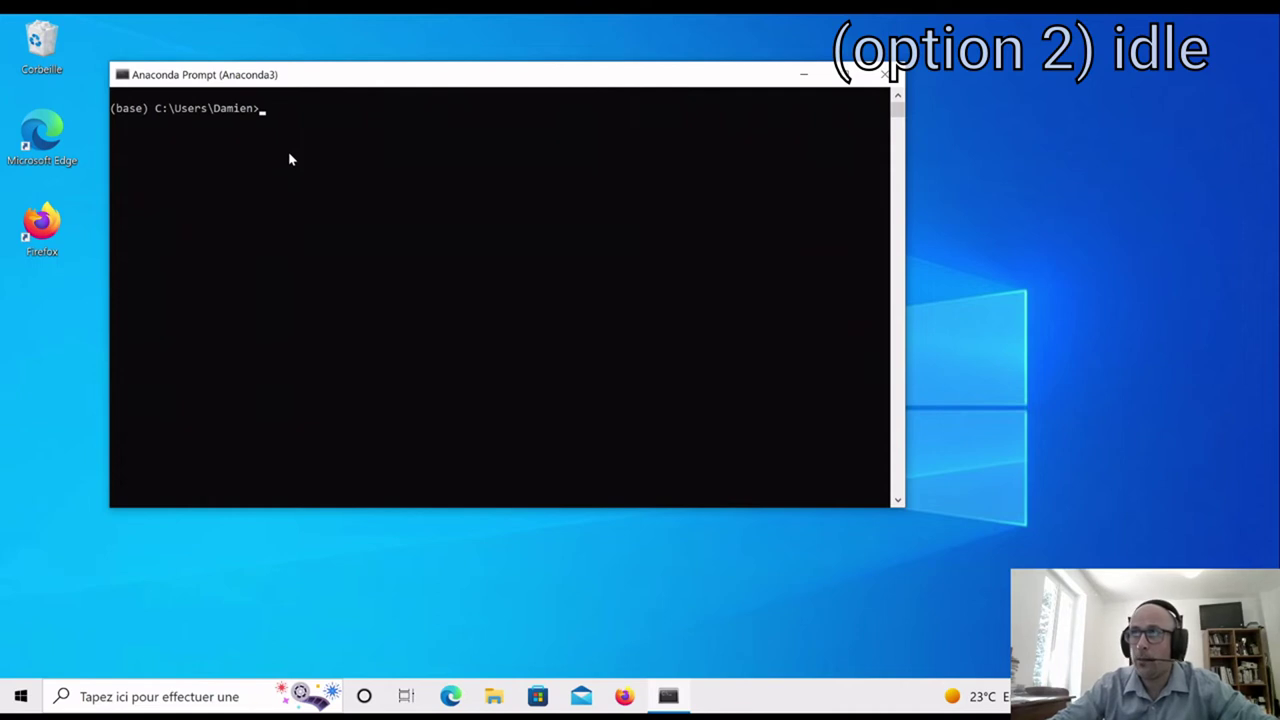
Start IDLE with the command idle, reposition its shell window and run print("hello") in it.
text(idle)
key(Return)
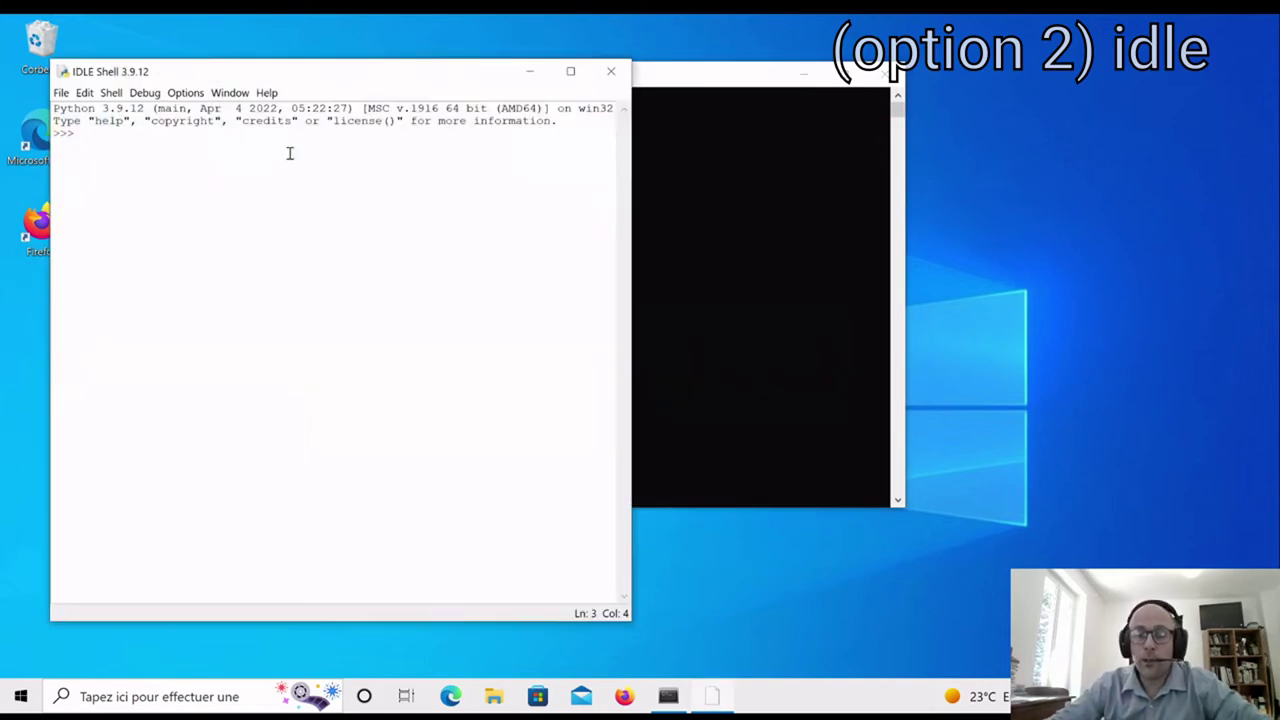
drag(274, 69, 322, 53)
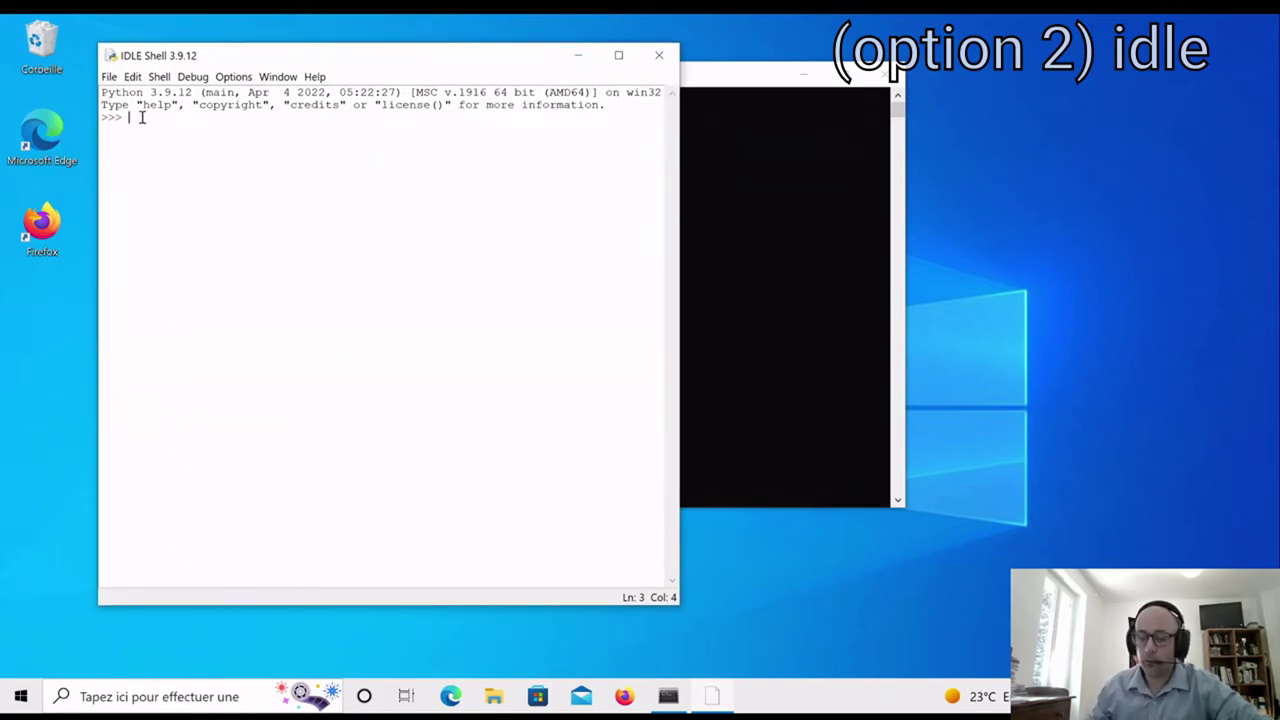
text(print("hello"))
key(Return)
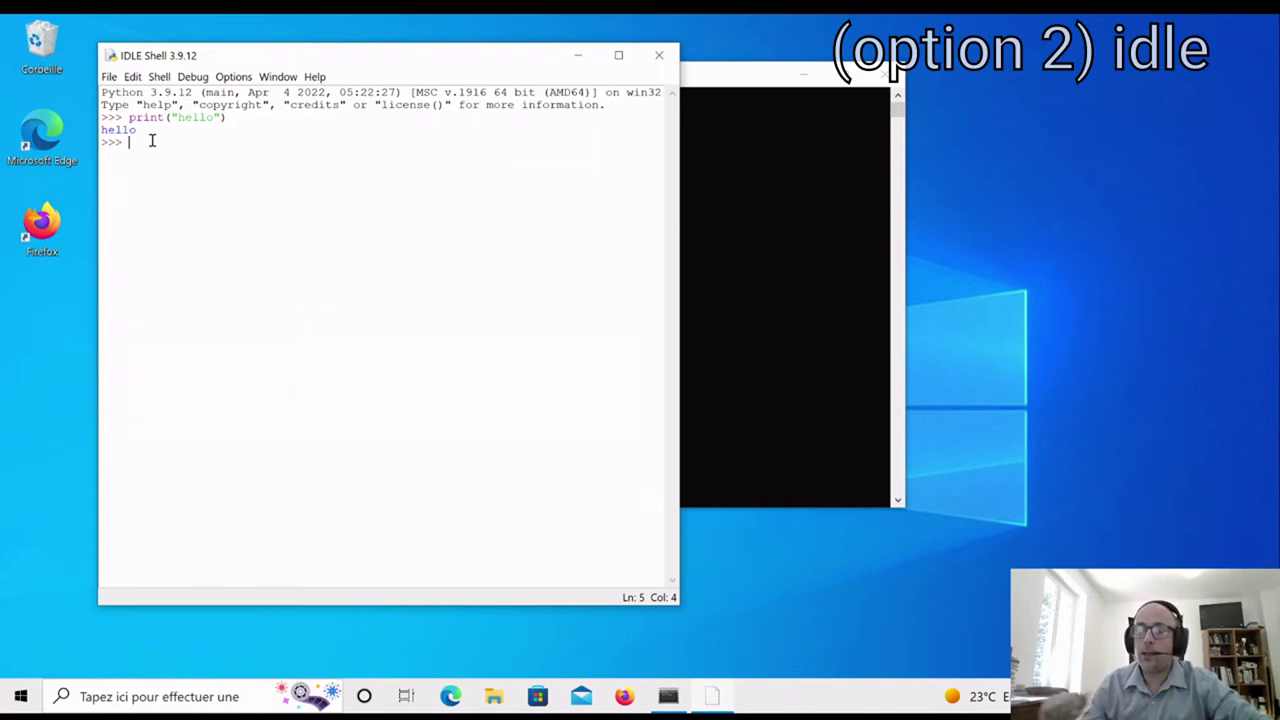
Create a new file in IDLE, place its window beside the shell and write print("hello world") in it.
click(110, 78)
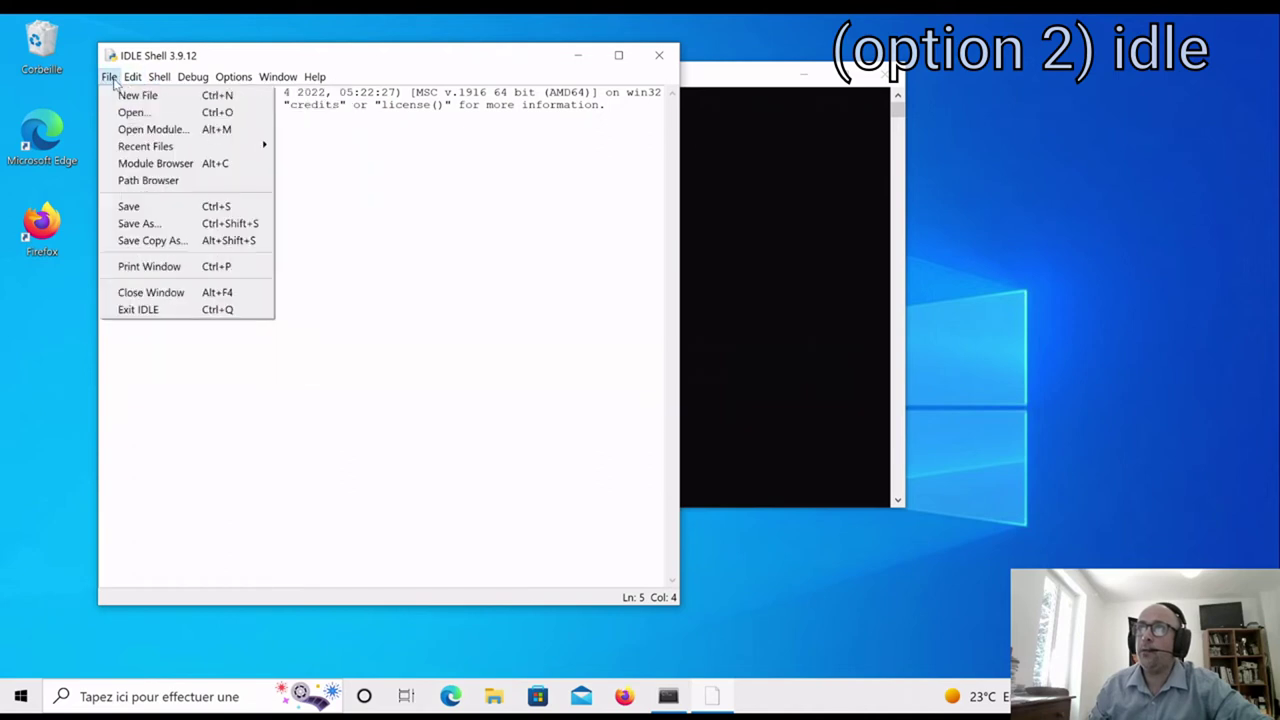
click(125, 96)
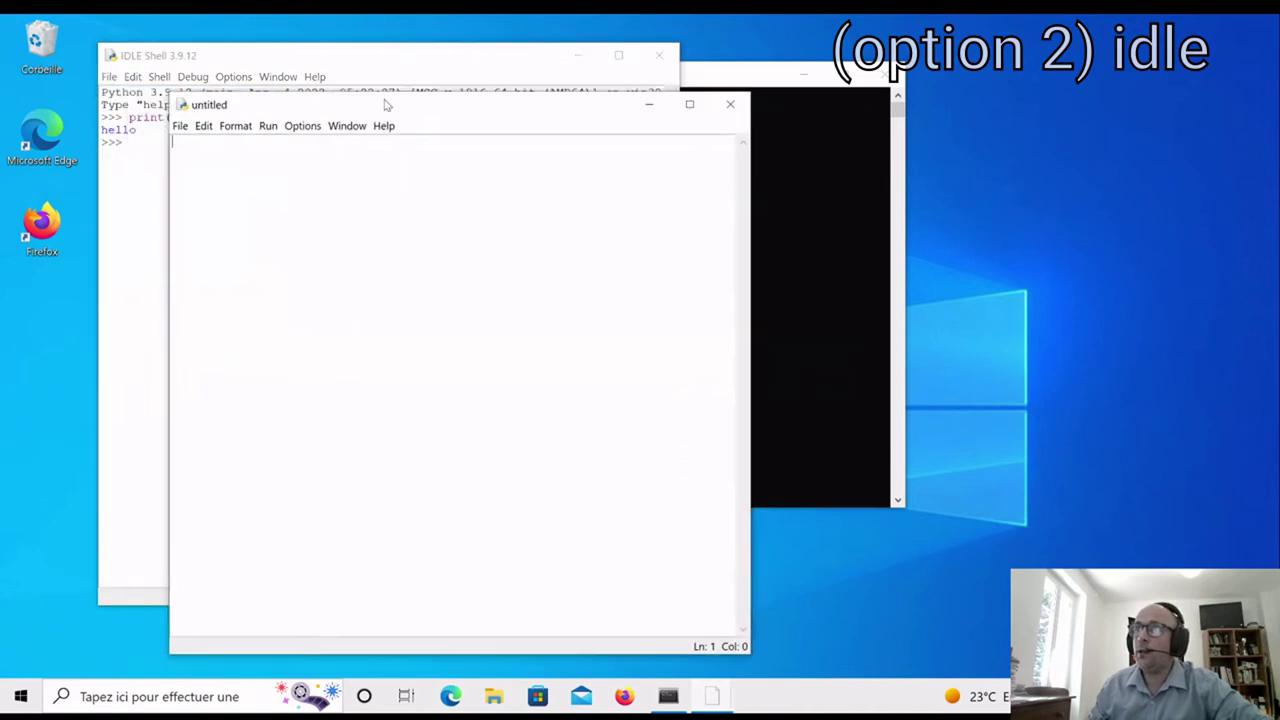
drag(421, 72, 500, 59)
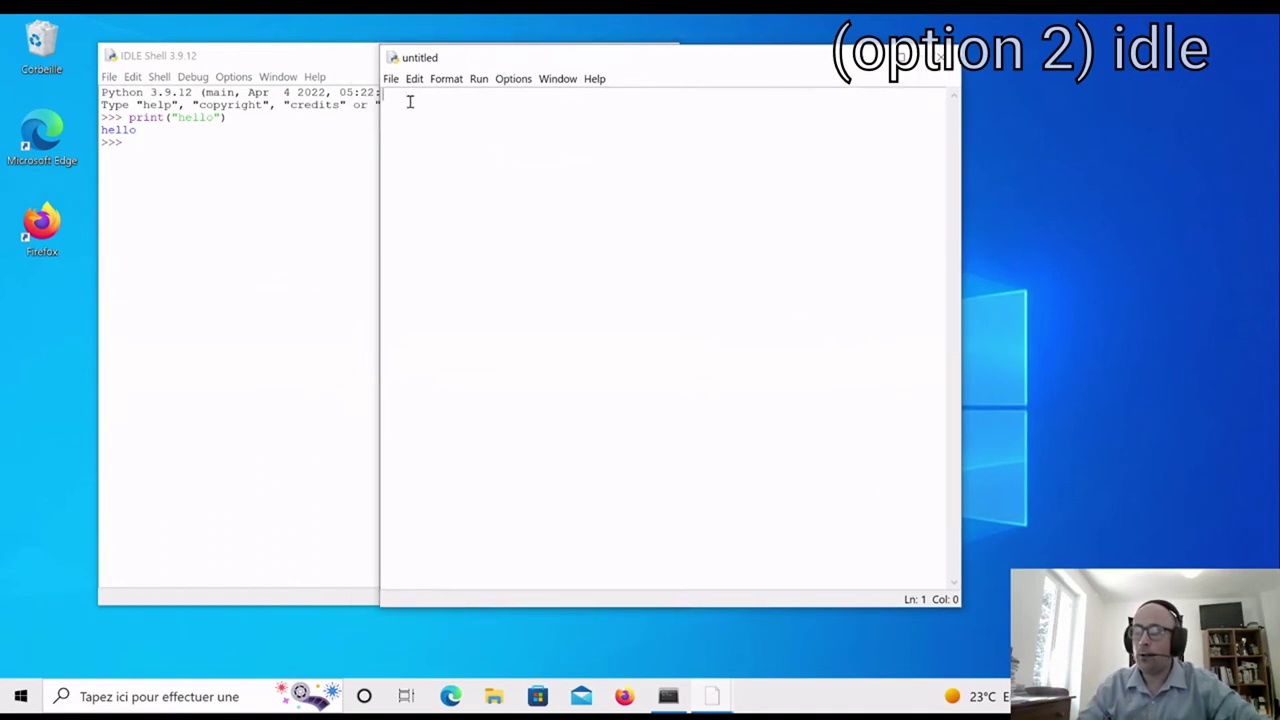
text(print("hello world"))
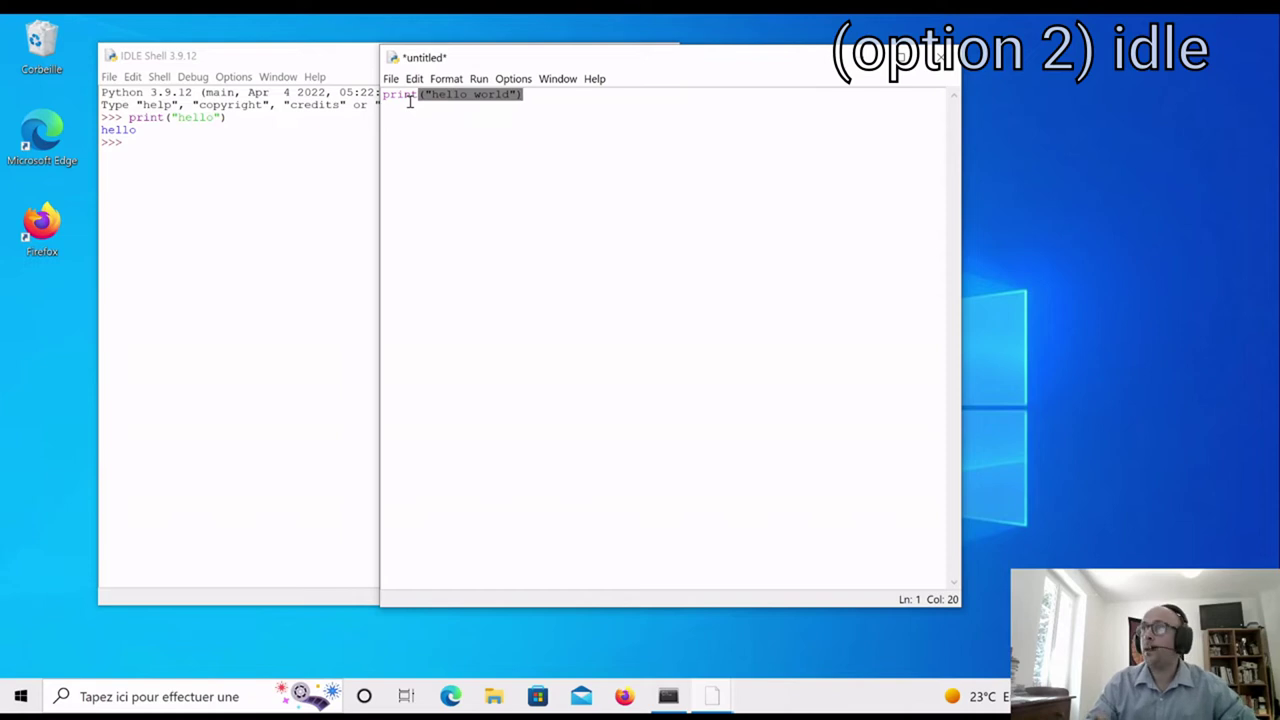
Run the new module, saving it as a Python file named hello in the Bureau folder.
click(480, 84)
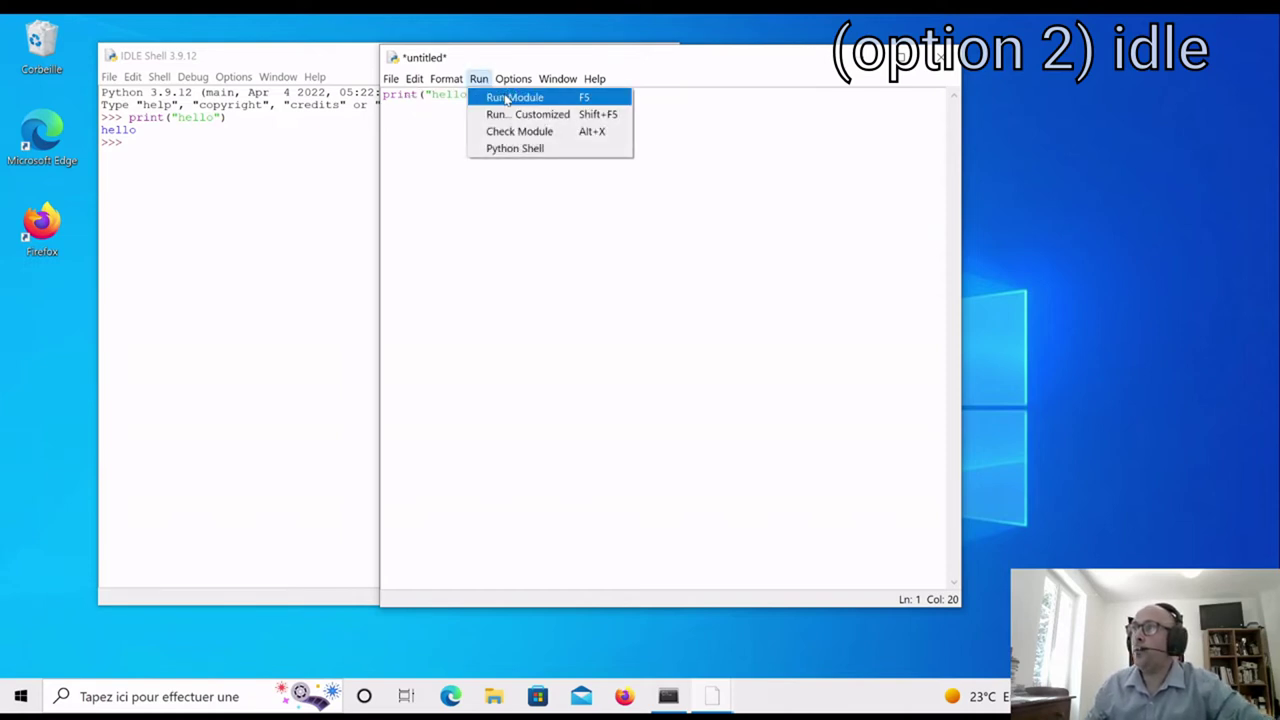
click(580, 98)
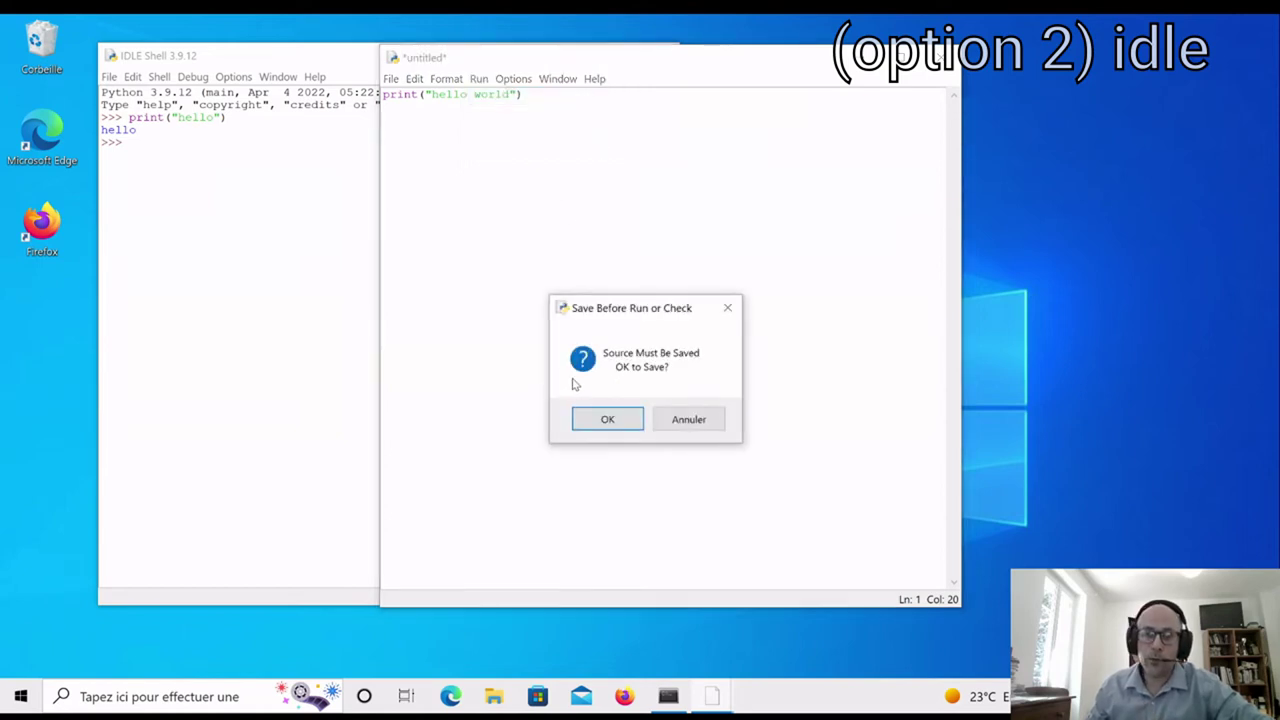
click(607, 421)
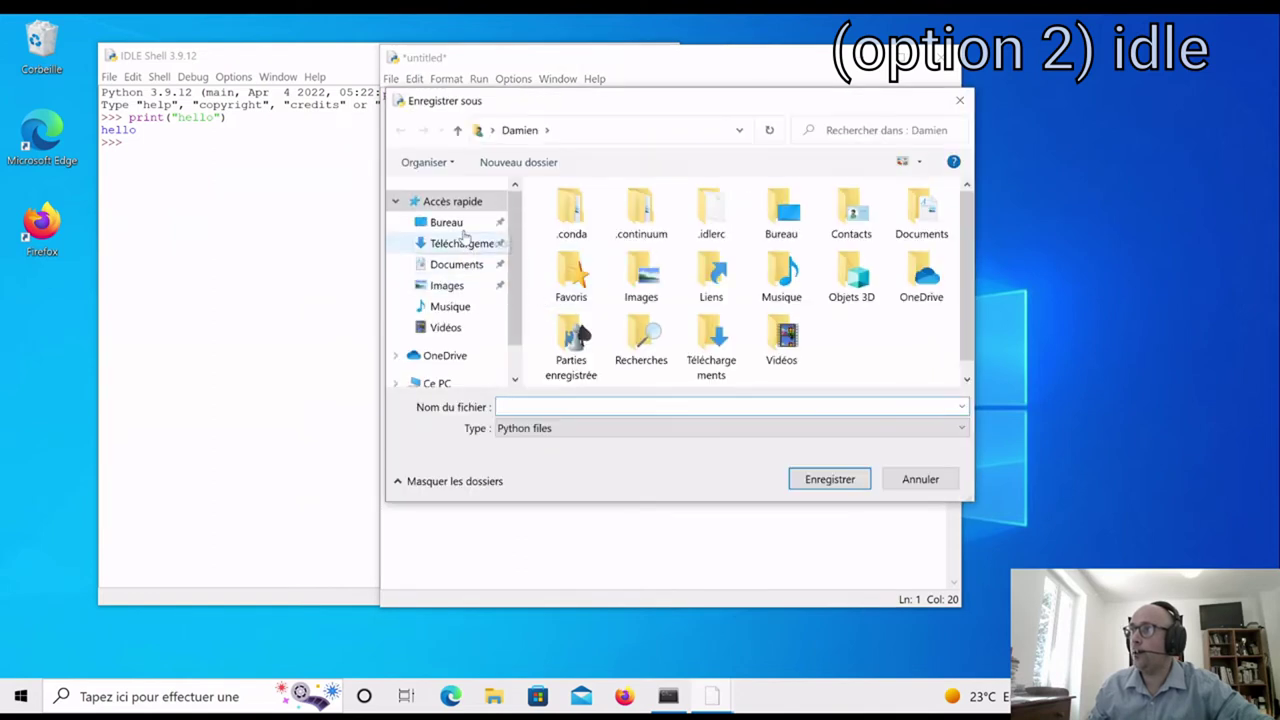
click(446, 222)
click(532, 407)
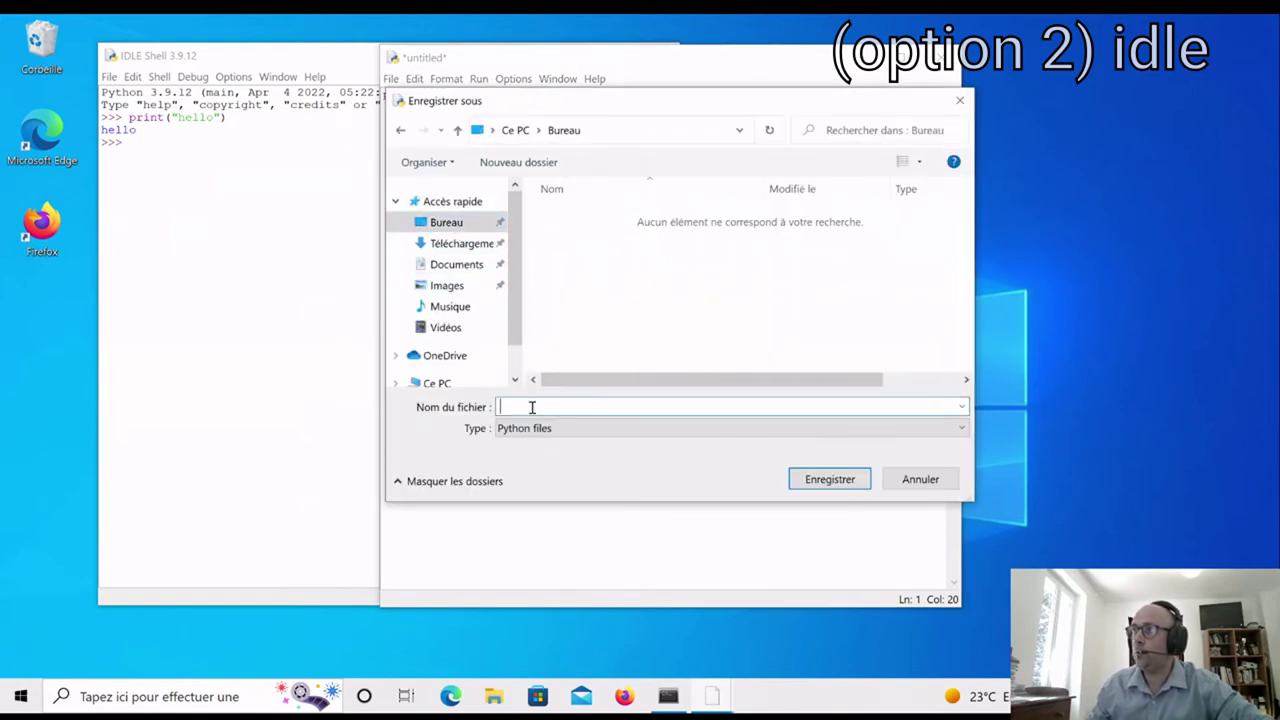
text(hello)
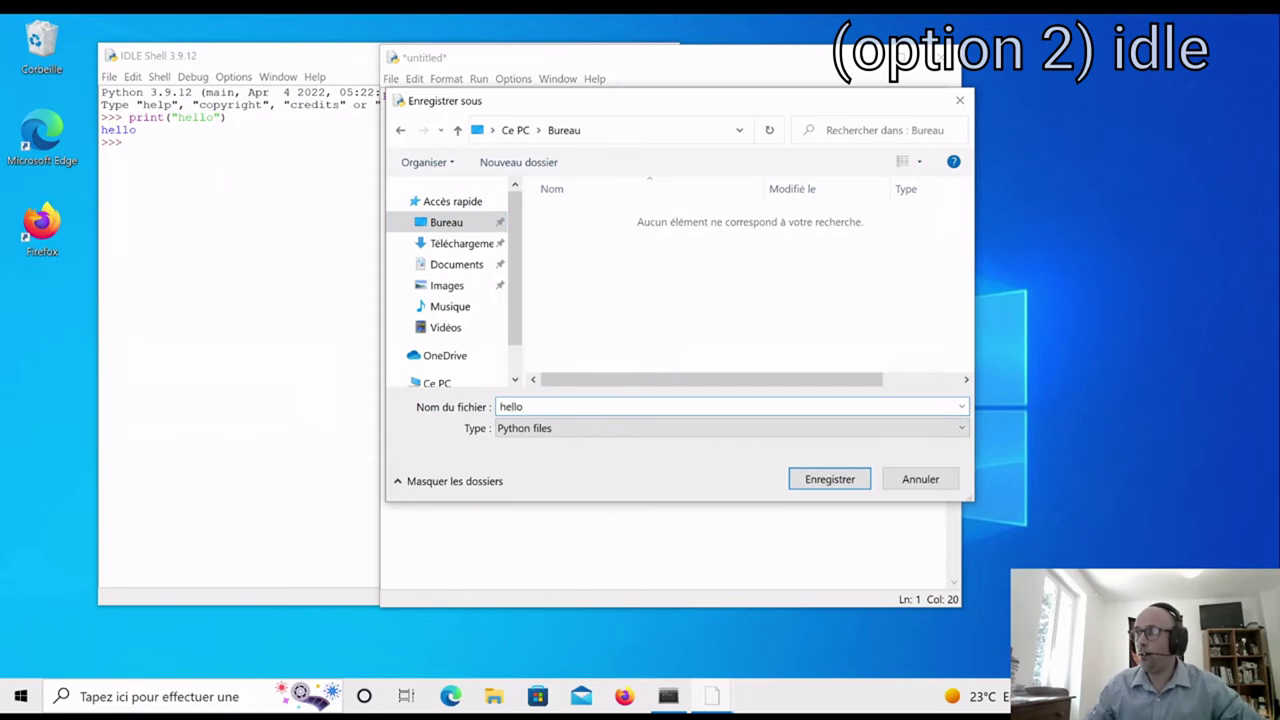
click(808, 478)
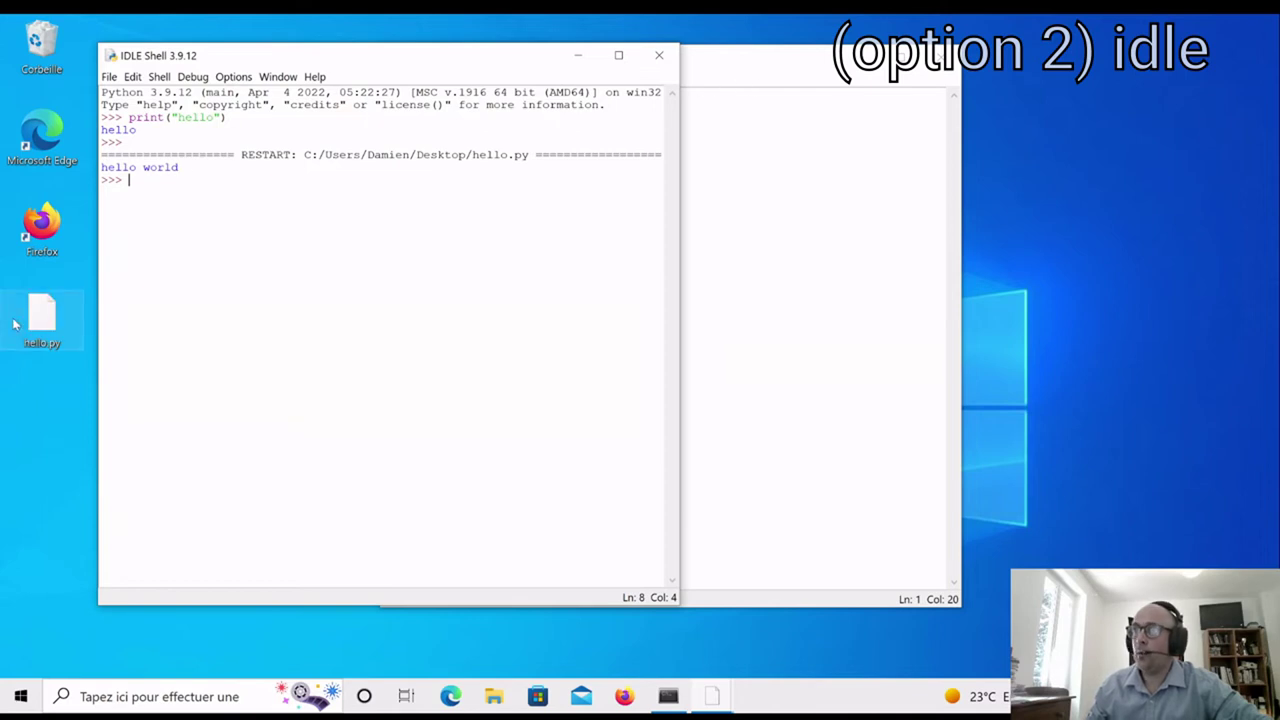
Bring the hello.py editor window back into view beside the shell and run the script again.
click(40, 323)
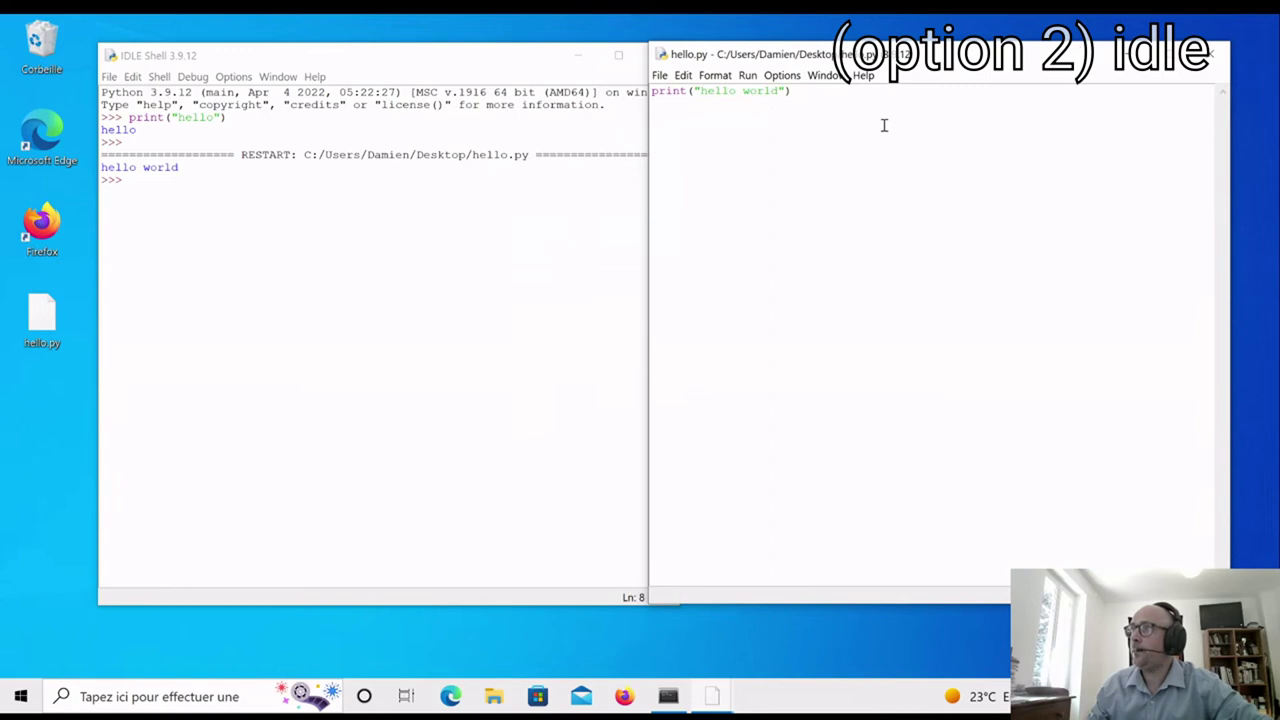
key(alt+Tab)
key(alt+Tab)
key(F5)
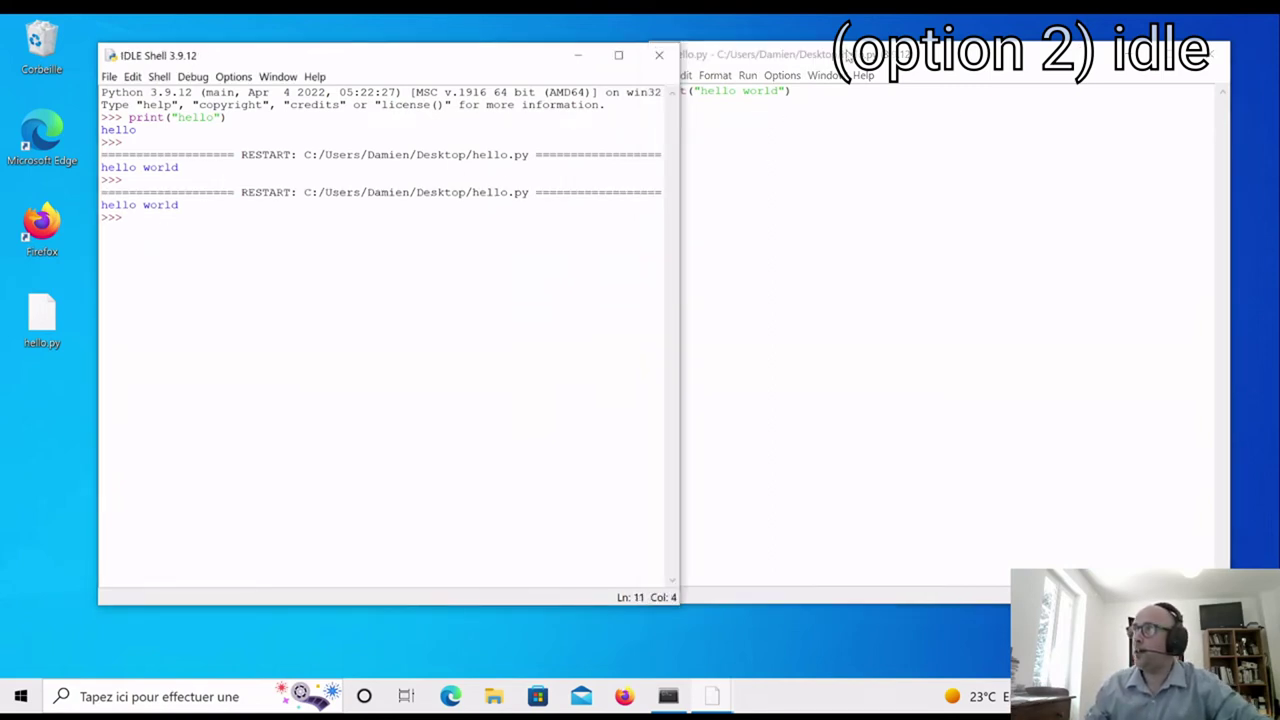
Add a second line print("from limoges") to hello.py, and save and run the edited script.
click(848, 55)
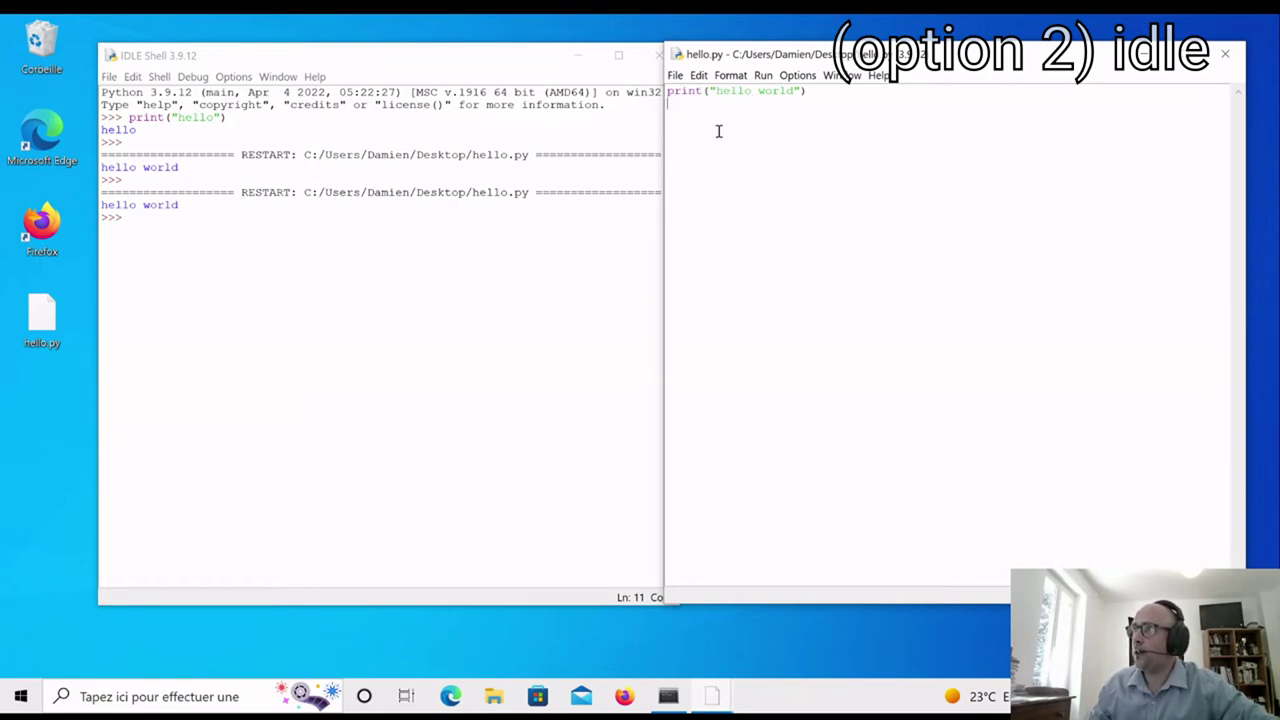
text(print)
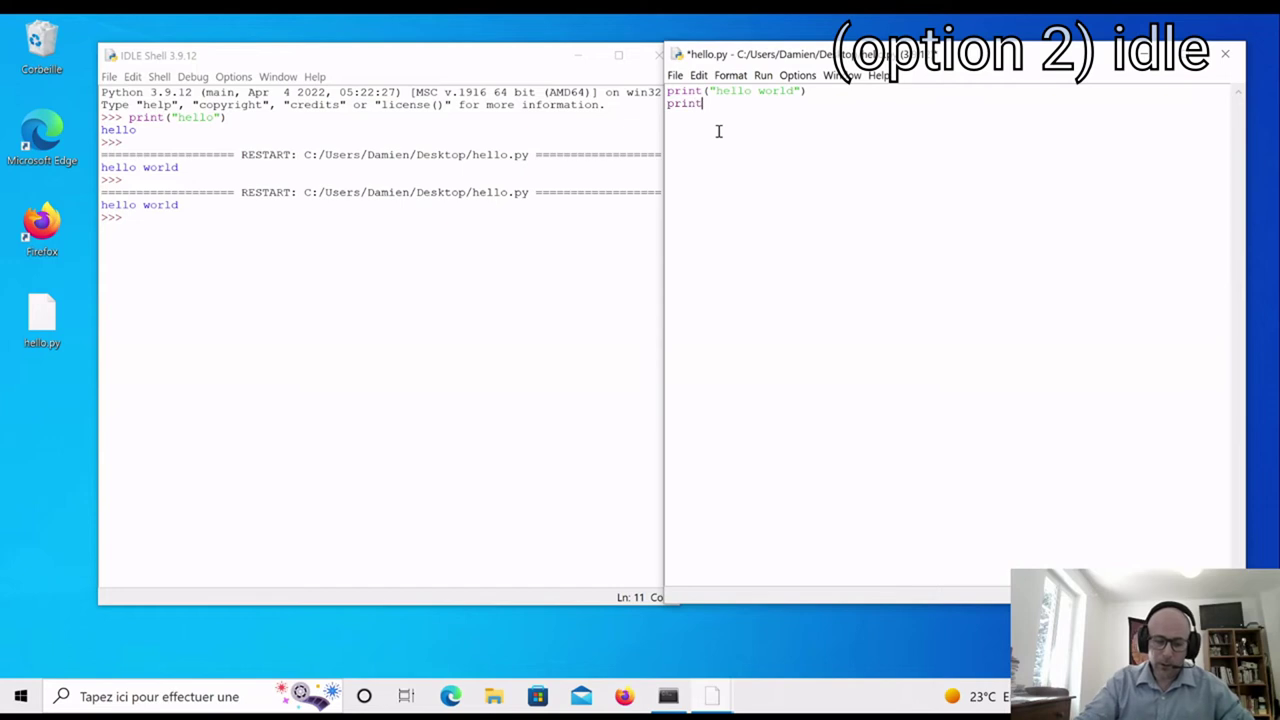
text(("from)
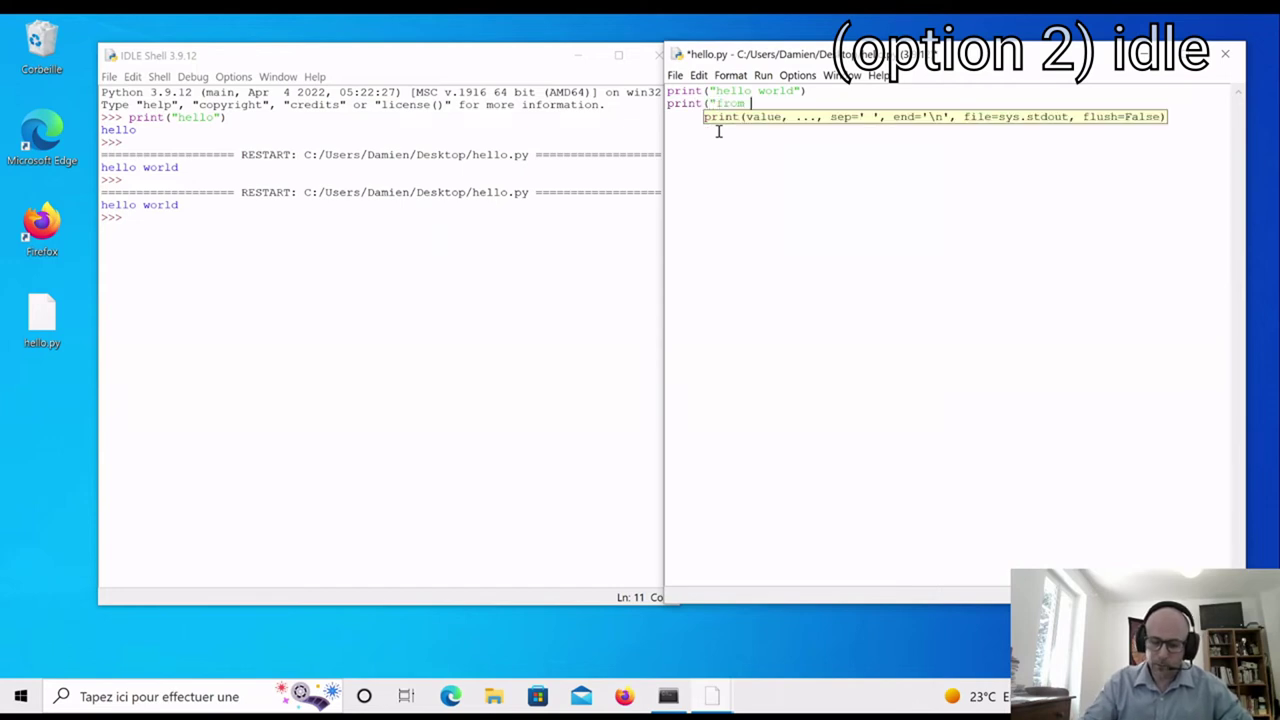
text( limoges"))
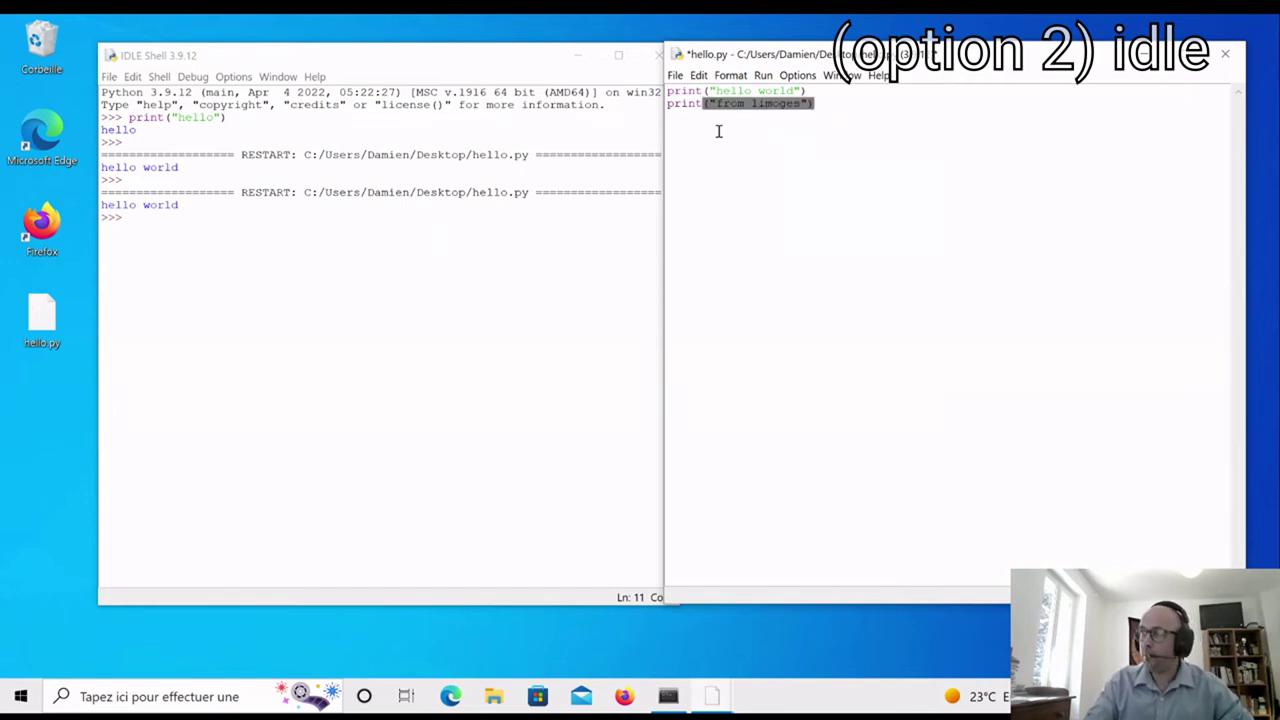
key(F5)
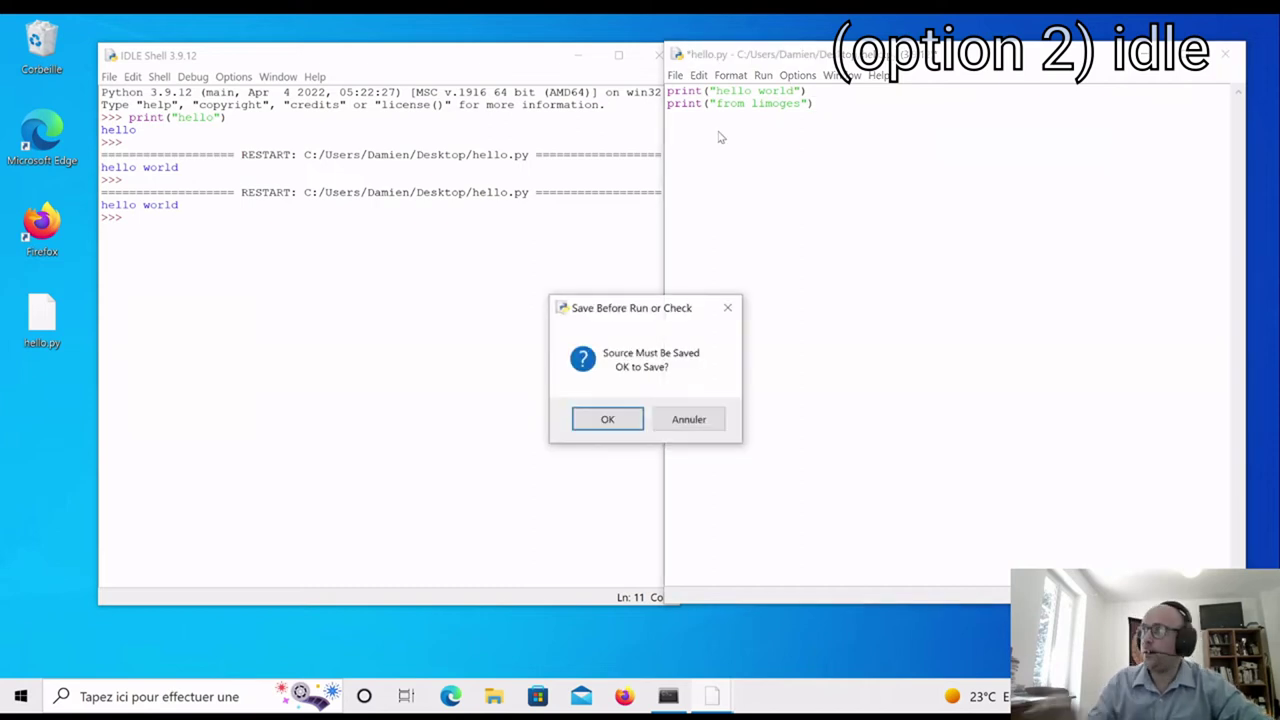
click(623, 412)
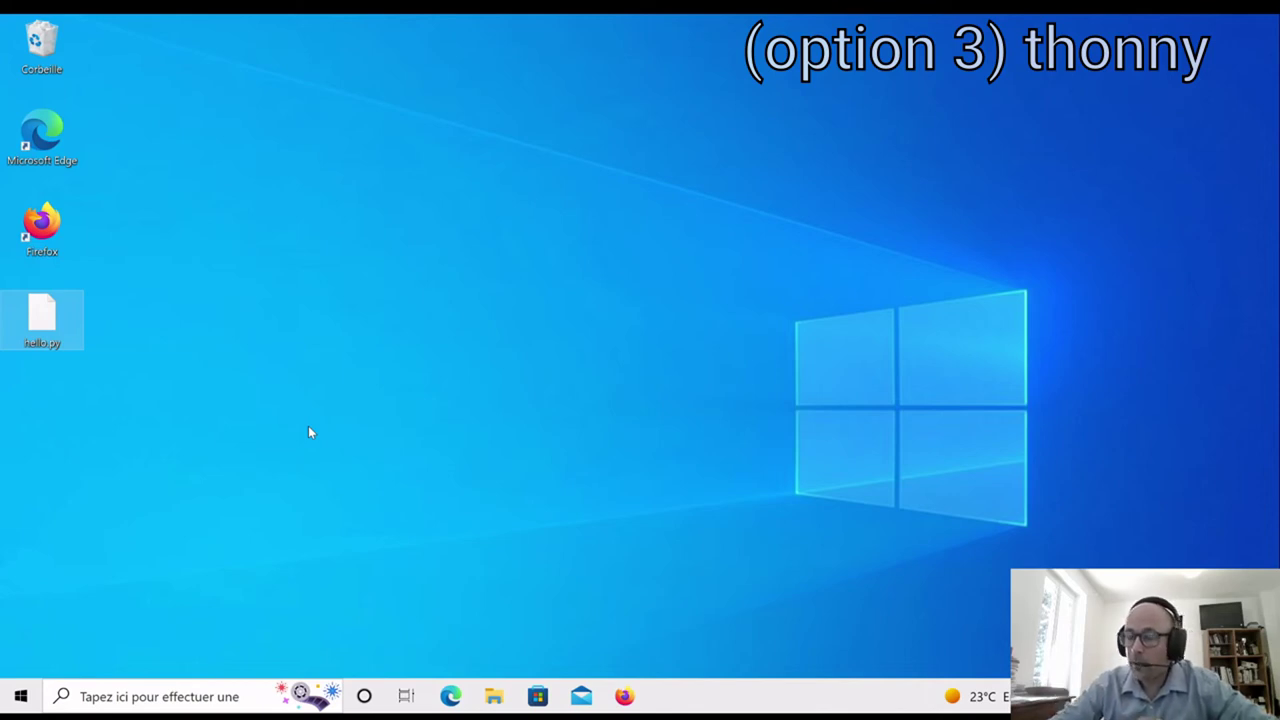
Search Windows for "ana" and open Anaconda Prompt (Anaconda3).
click(18, 704)
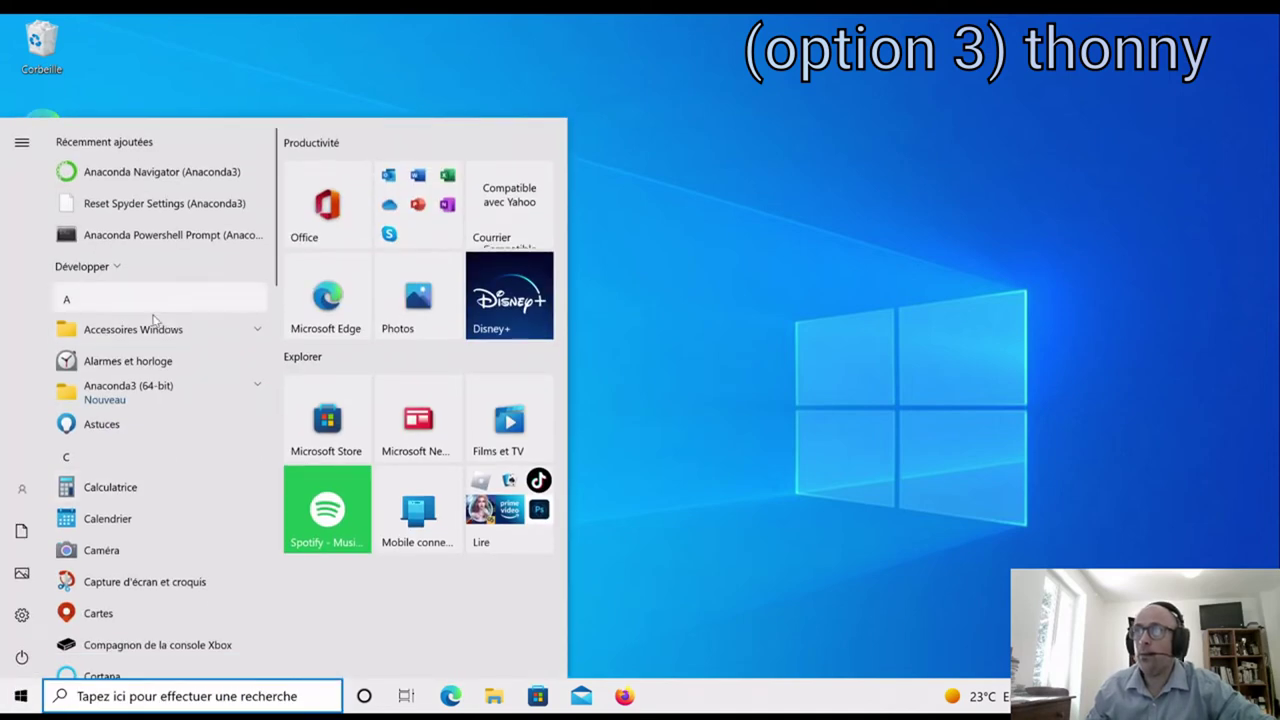
click(110, 700)
text(an)
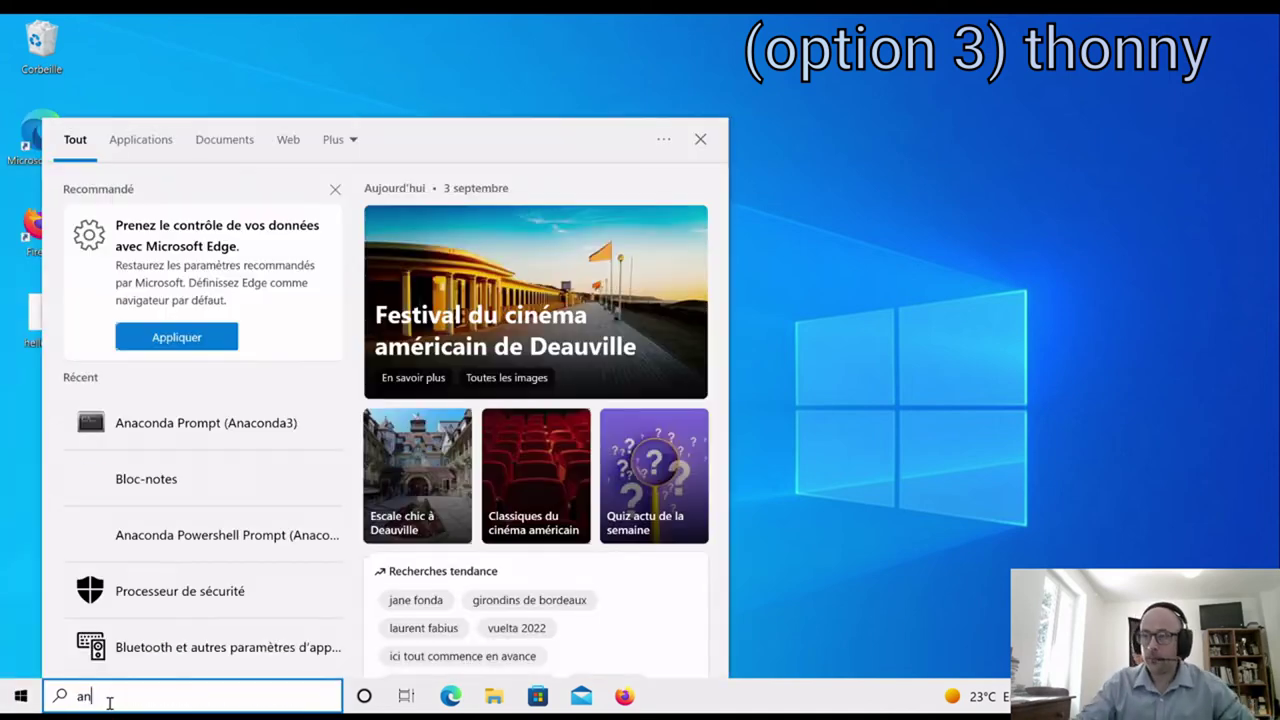
text(a)
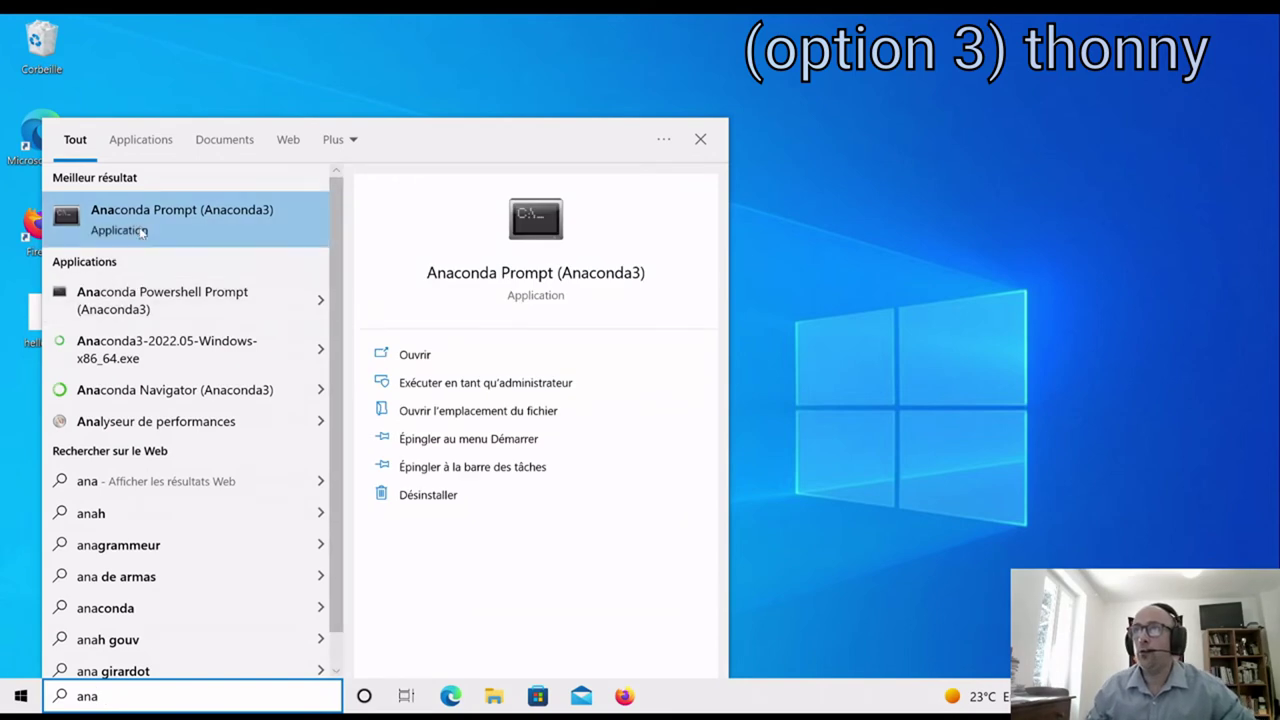
click(141, 231)
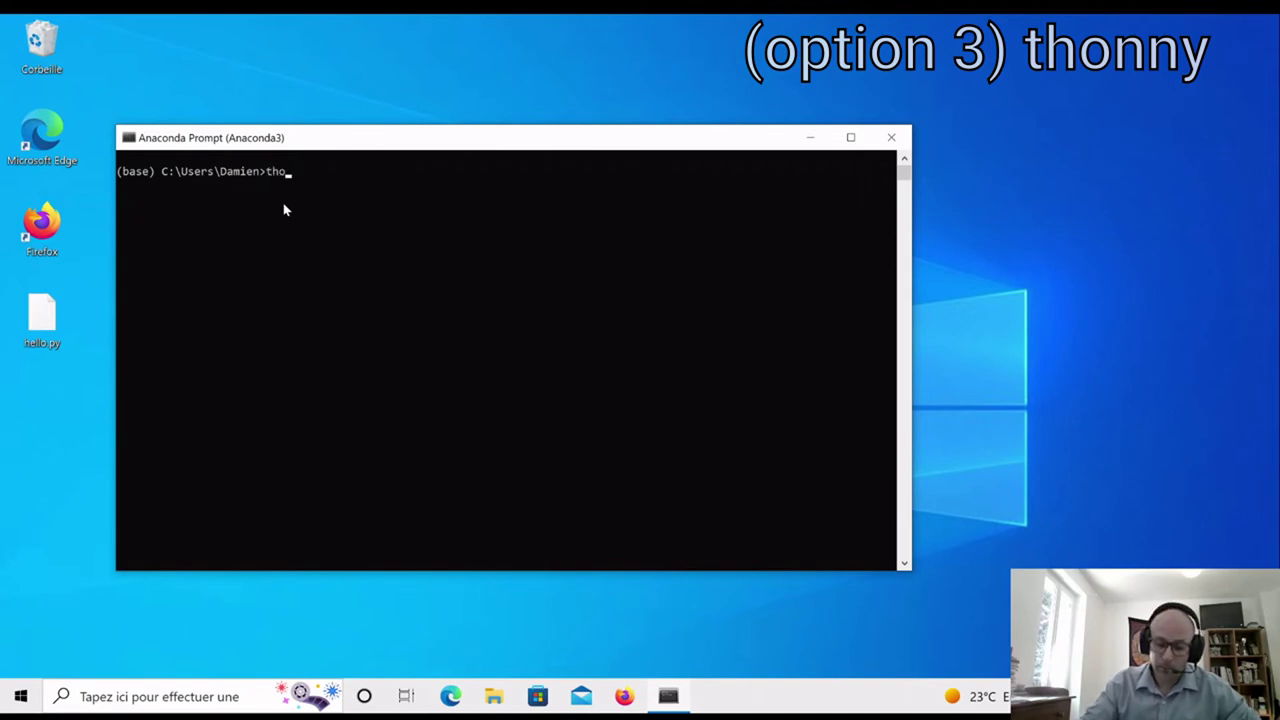
Try to start Thonny with the command thonny, and install the package with pip install thonny.
text(thonny)
key(Return)
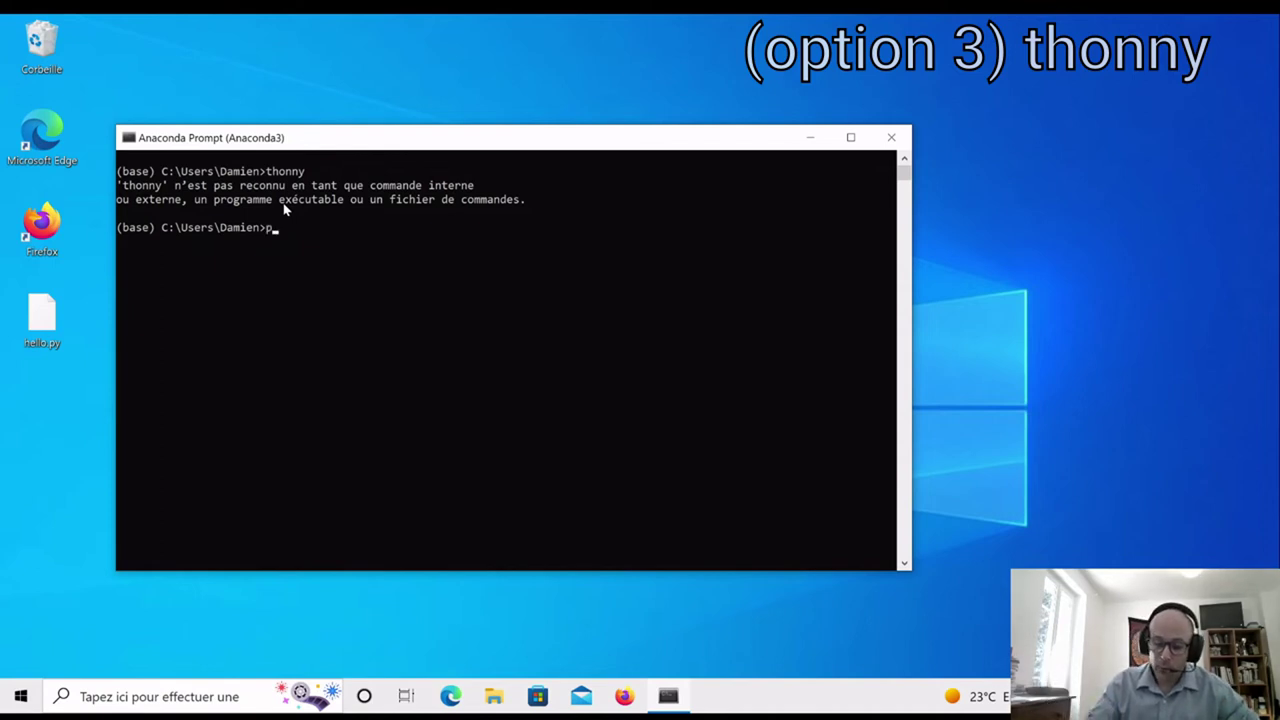
text(nstall)
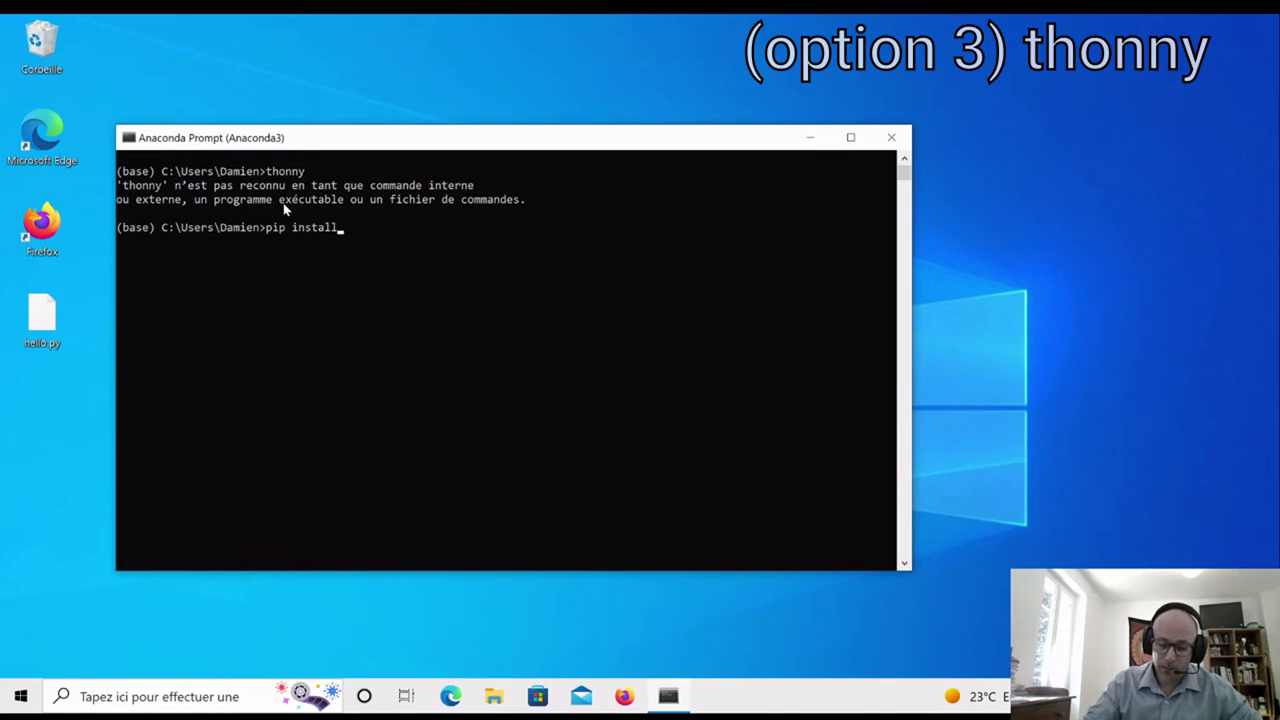
text( thonny)
key(Return)
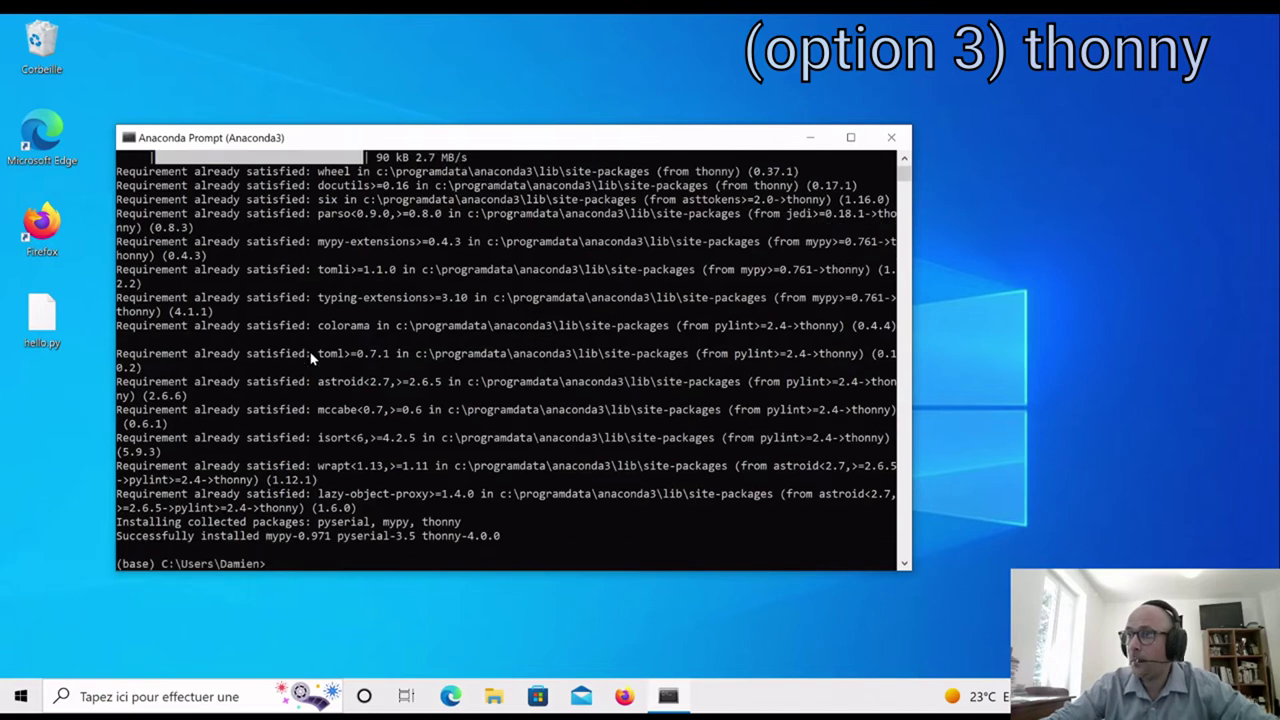
Launch Thonny from Anaconda Prompt with the command thonny.
text(t)
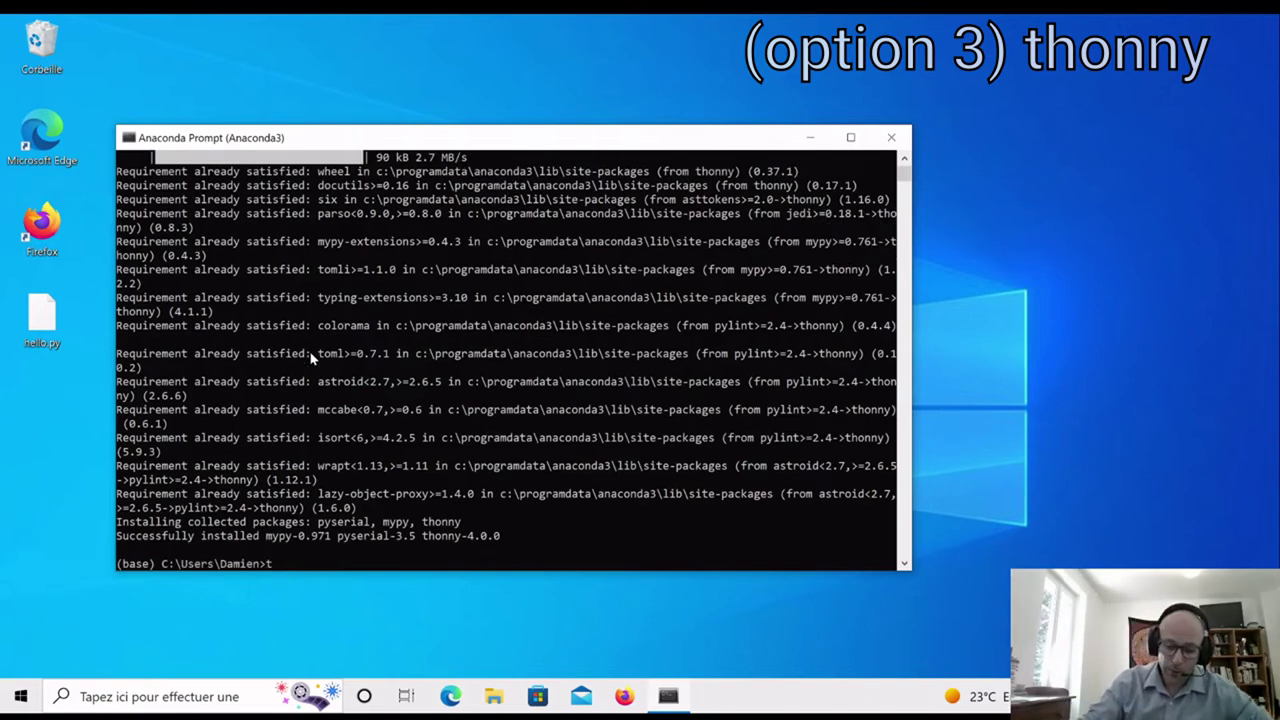
text(honny)
key(Return)
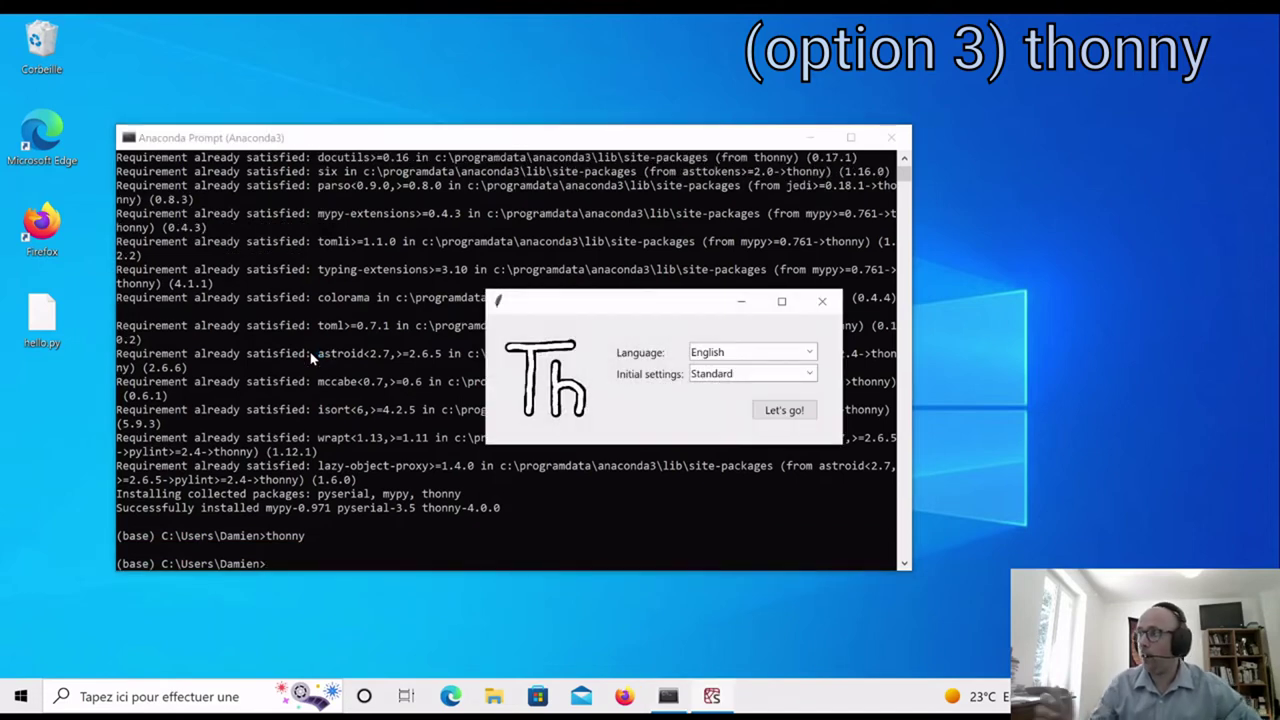
Complete Thonny's first-run setup with the language Français and Standard initial settings, and reposition its main window.
drag(590, 302, 370, 229)
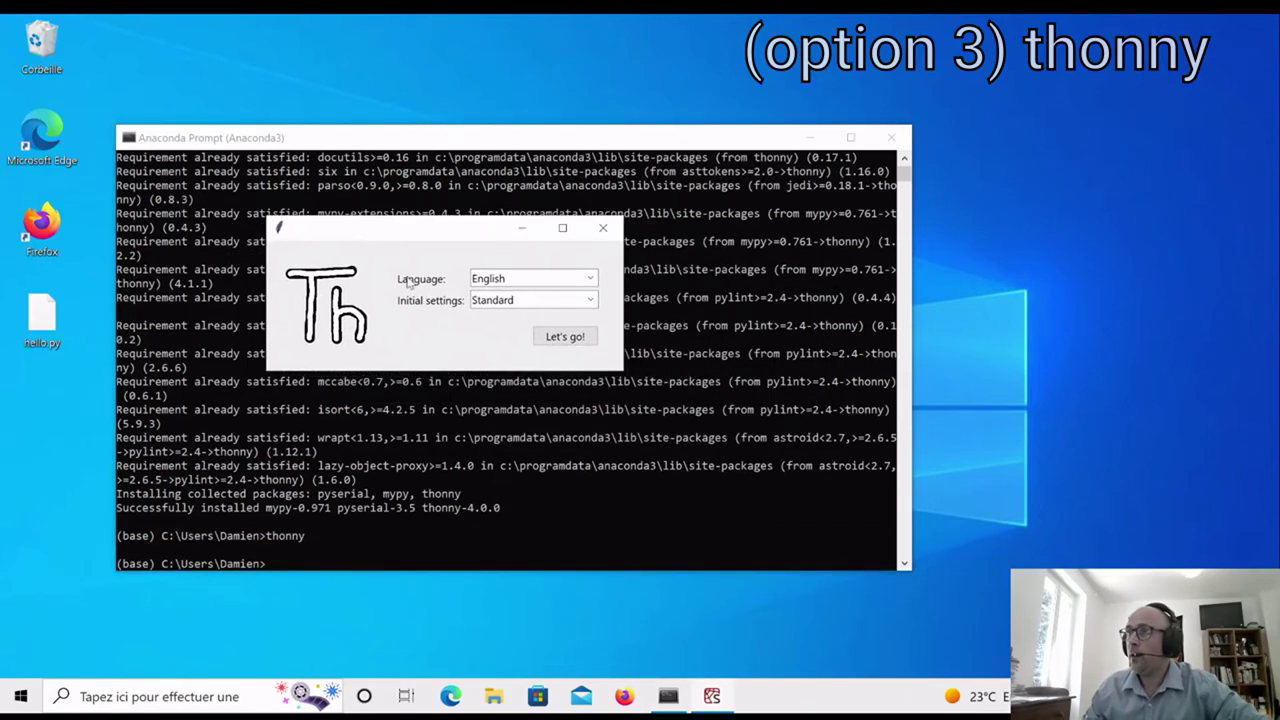
click(580, 284)
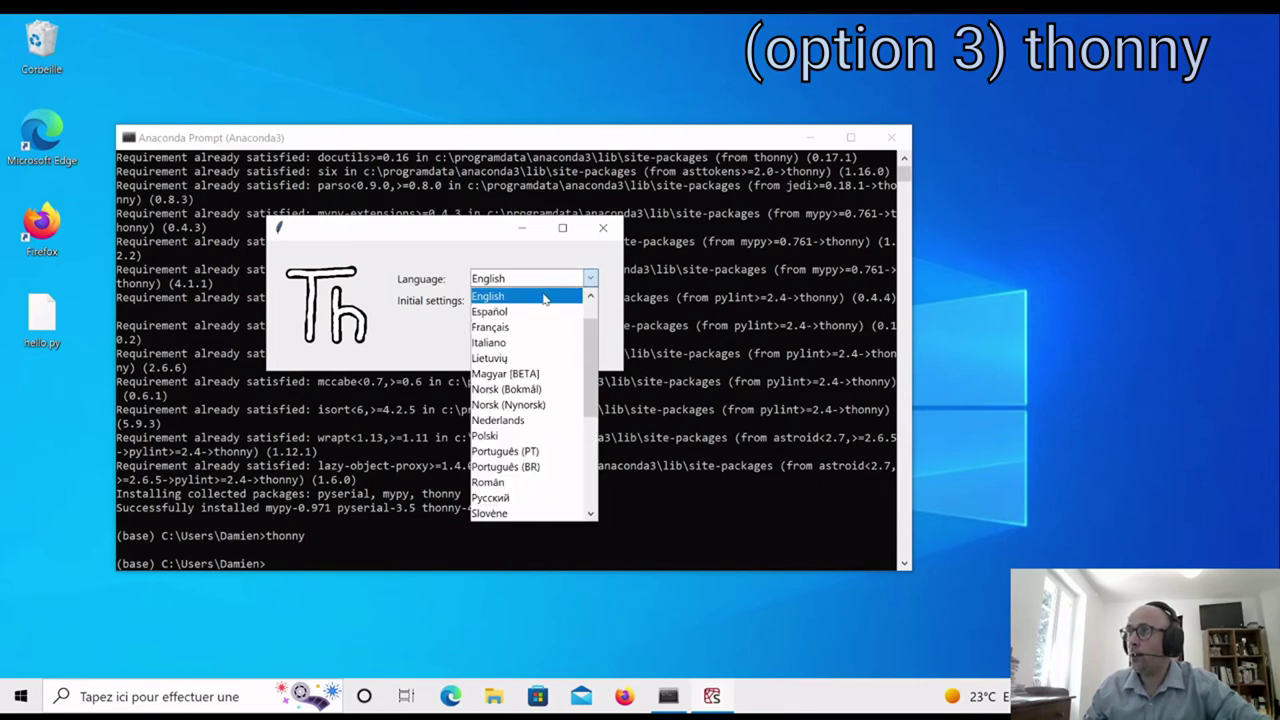
click(527, 327)
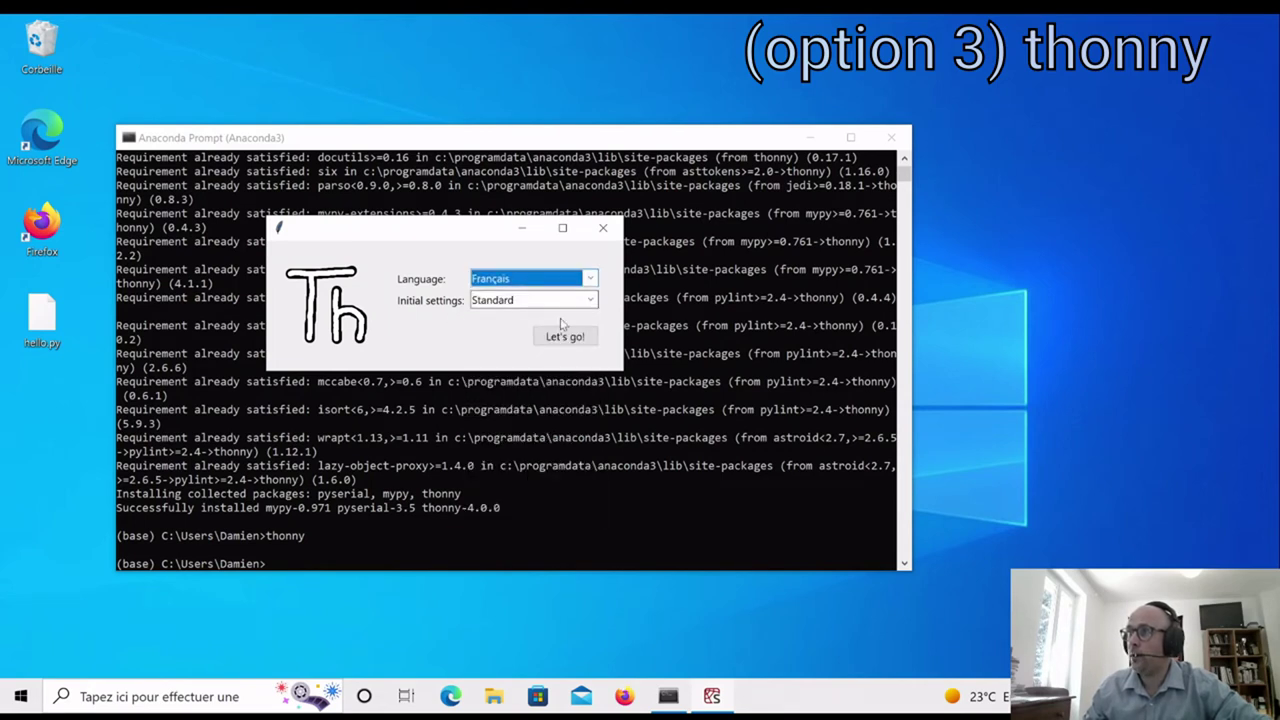
click(566, 337)
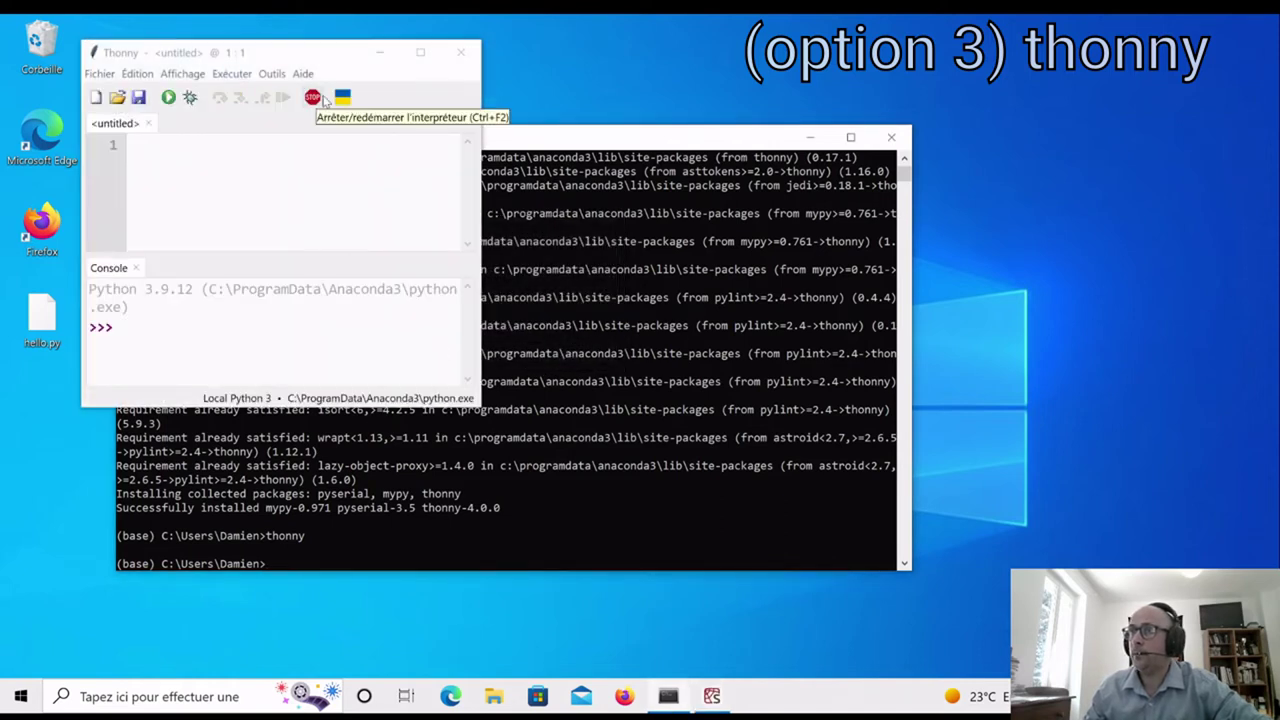
drag(314, 50, 394, 62)
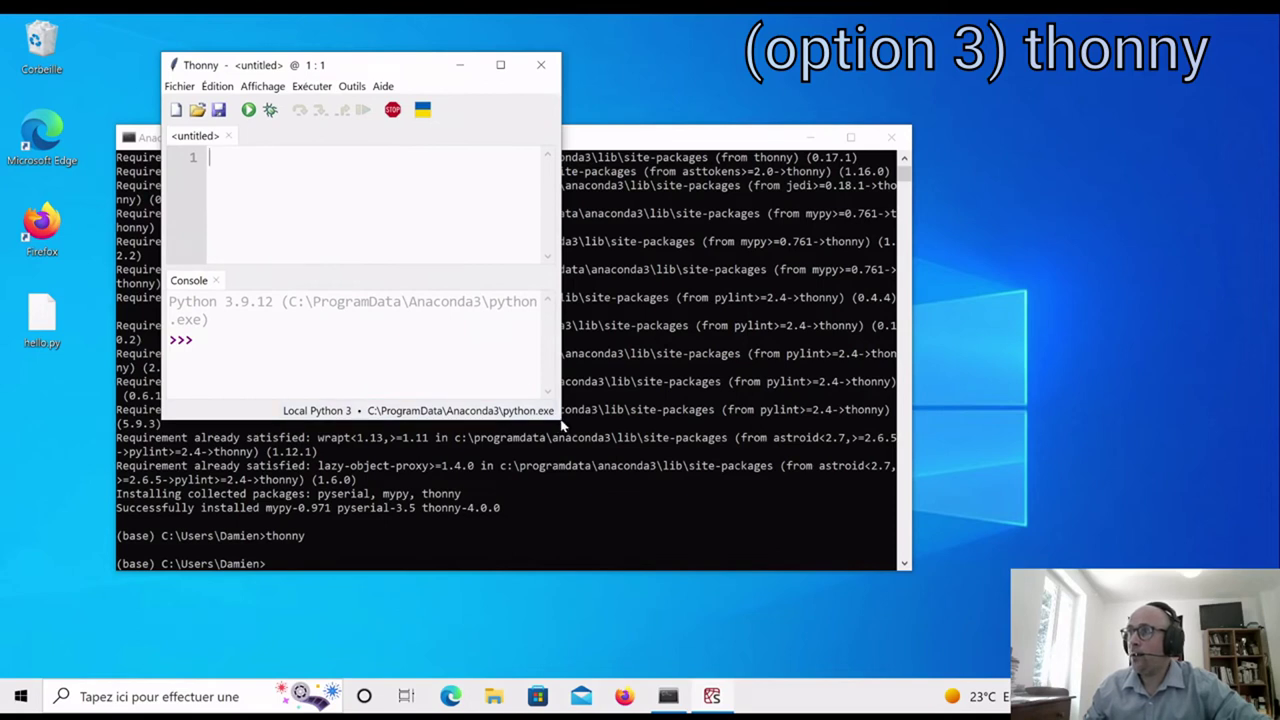
Write print("hello world") in the untitled script of the enlarged Thonny window and run the current script.
drag(561, 425, 946, 508)
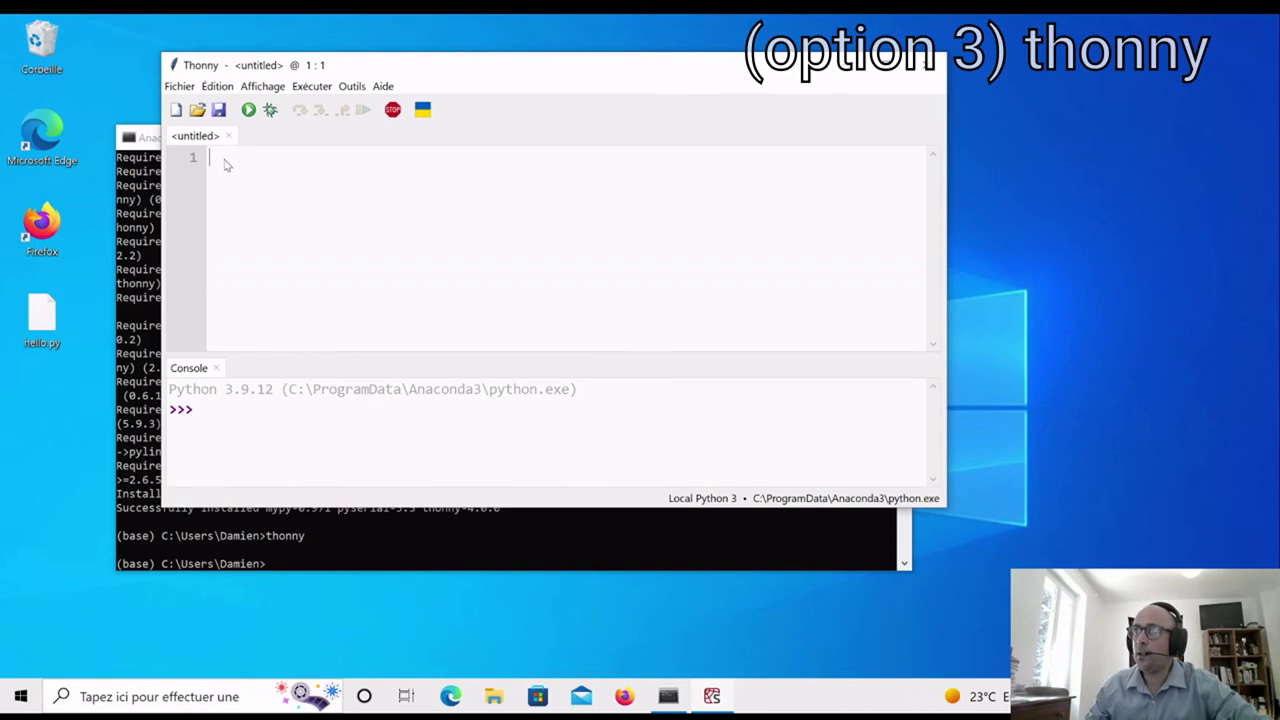
text(print("hello world)
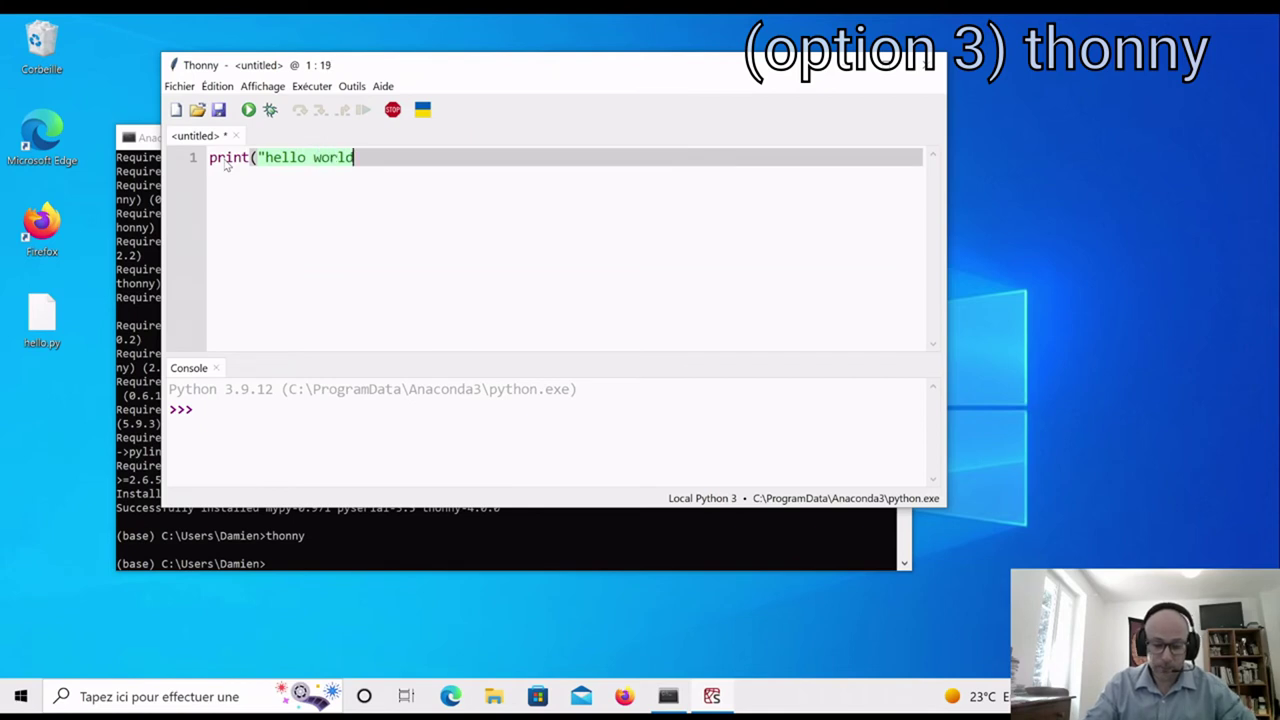
text("))
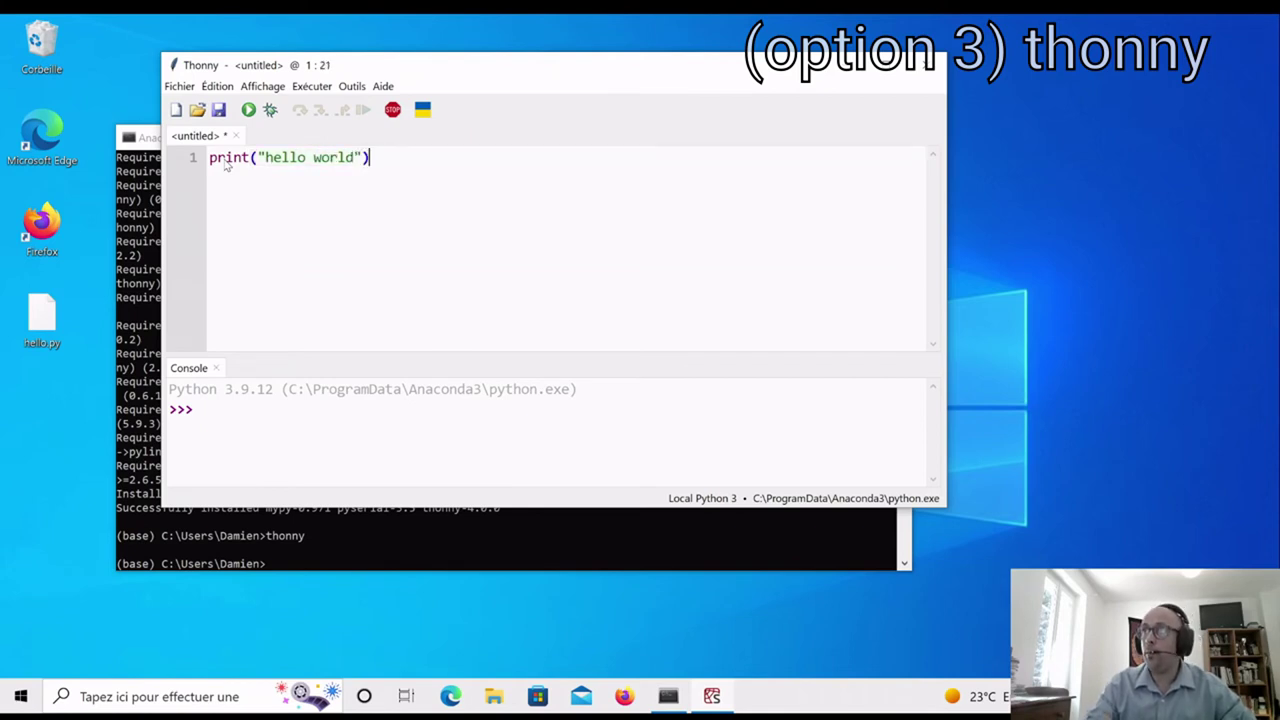
click(312, 88)
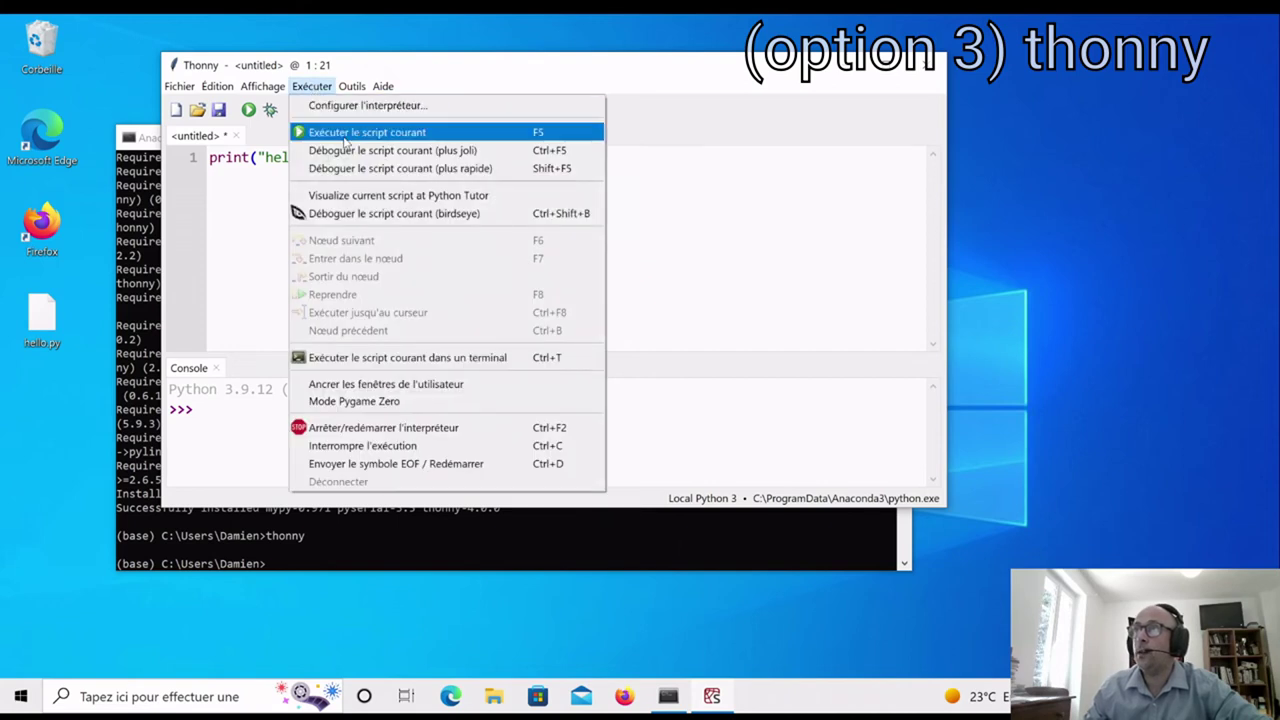
click(345, 136)
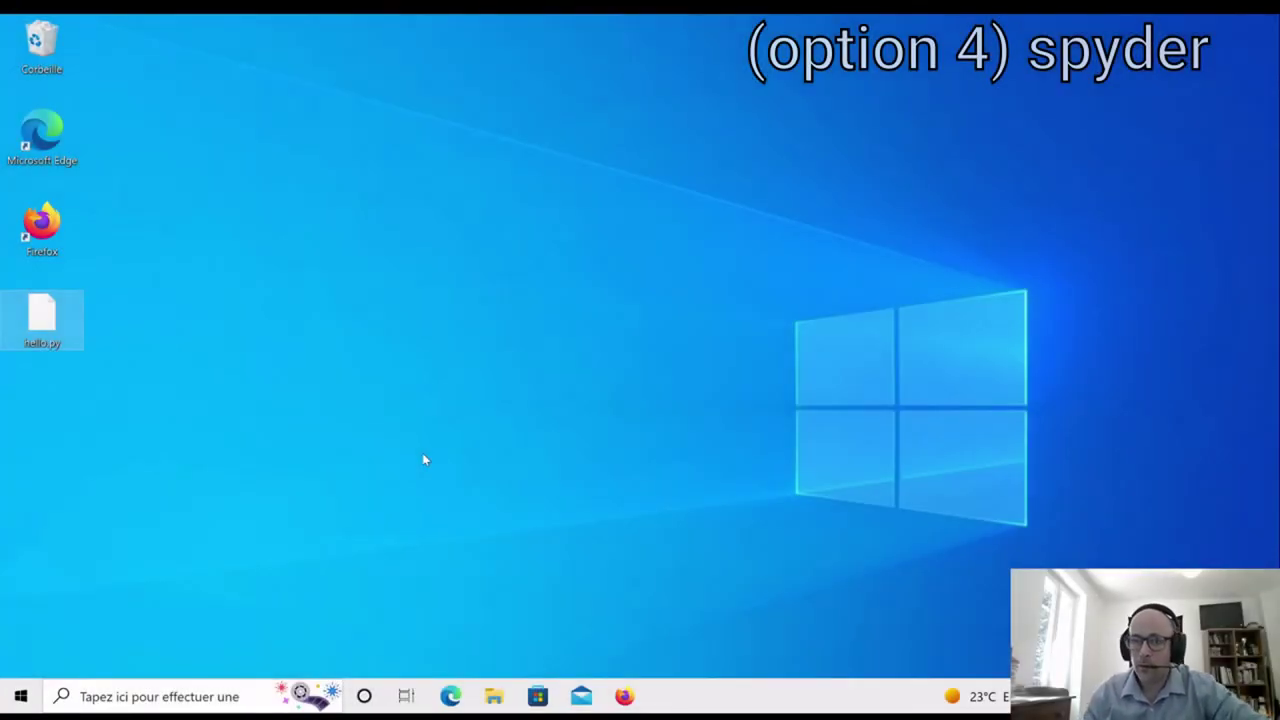
Search Windows for "ana", open Anaconda Navigator (Anaconda3), and decline its update offer with the option not to show it again.
click(21, 697)
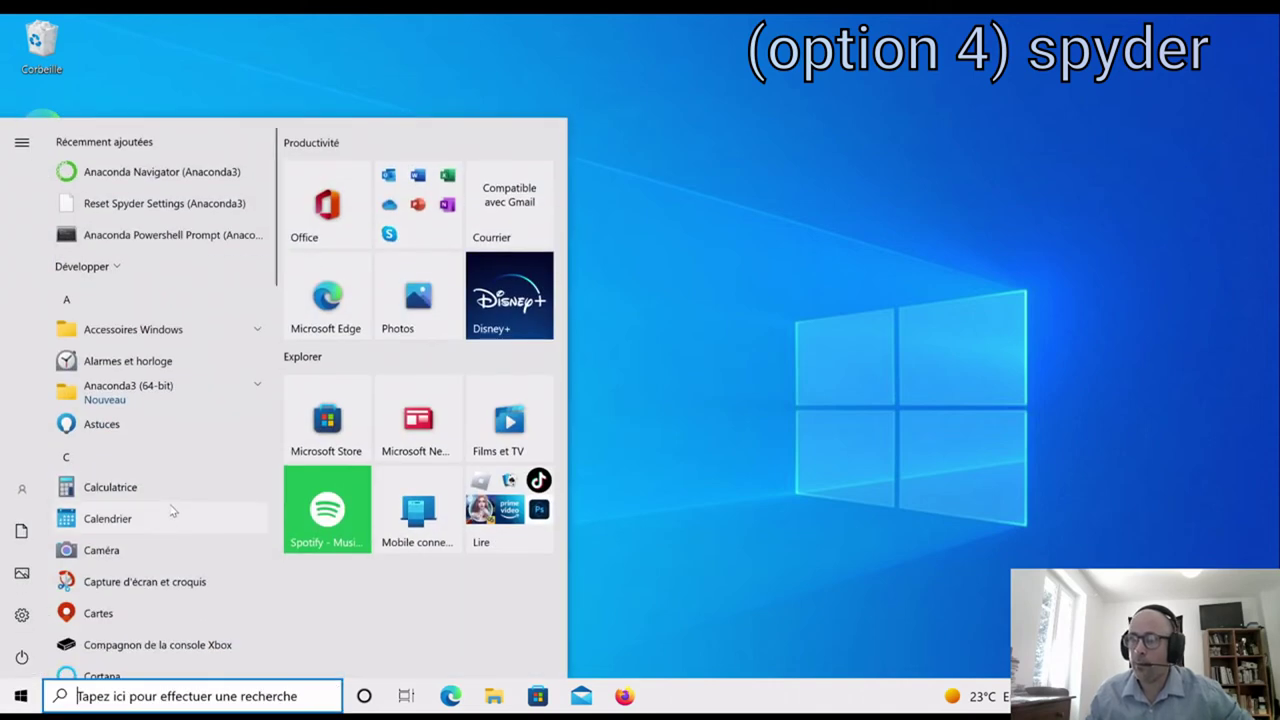
text(ana)
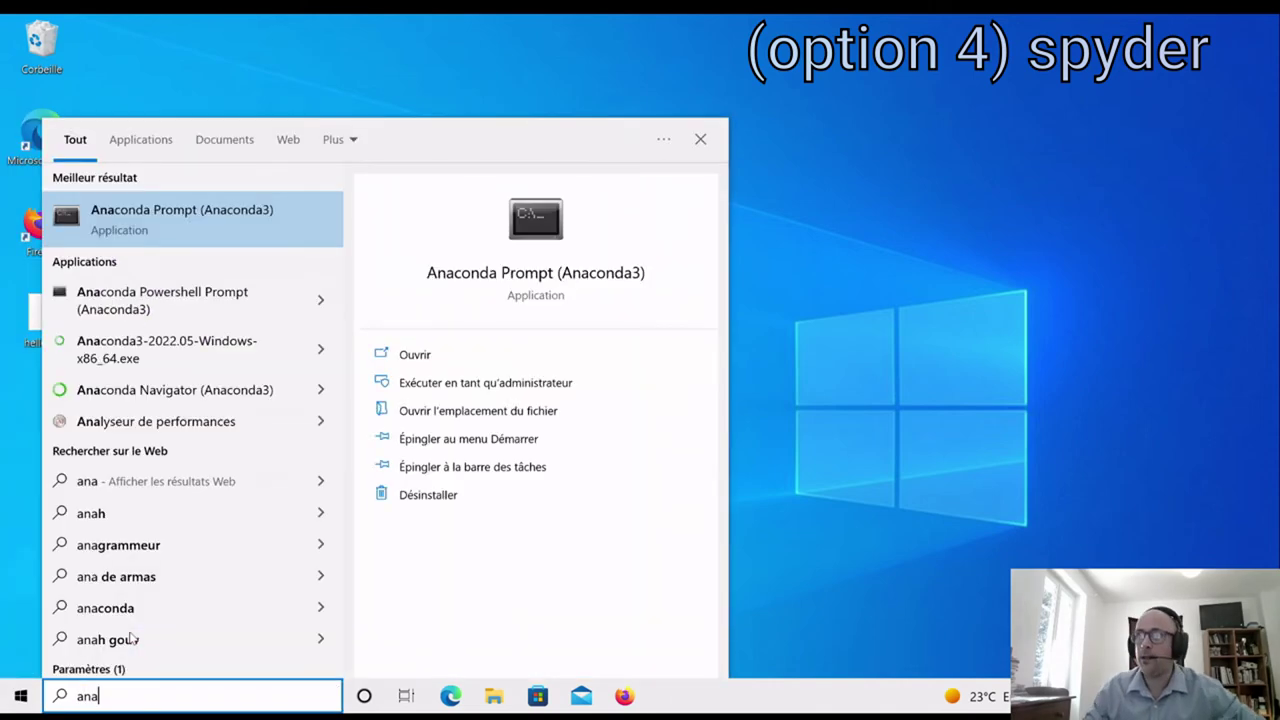
click(171, 400)
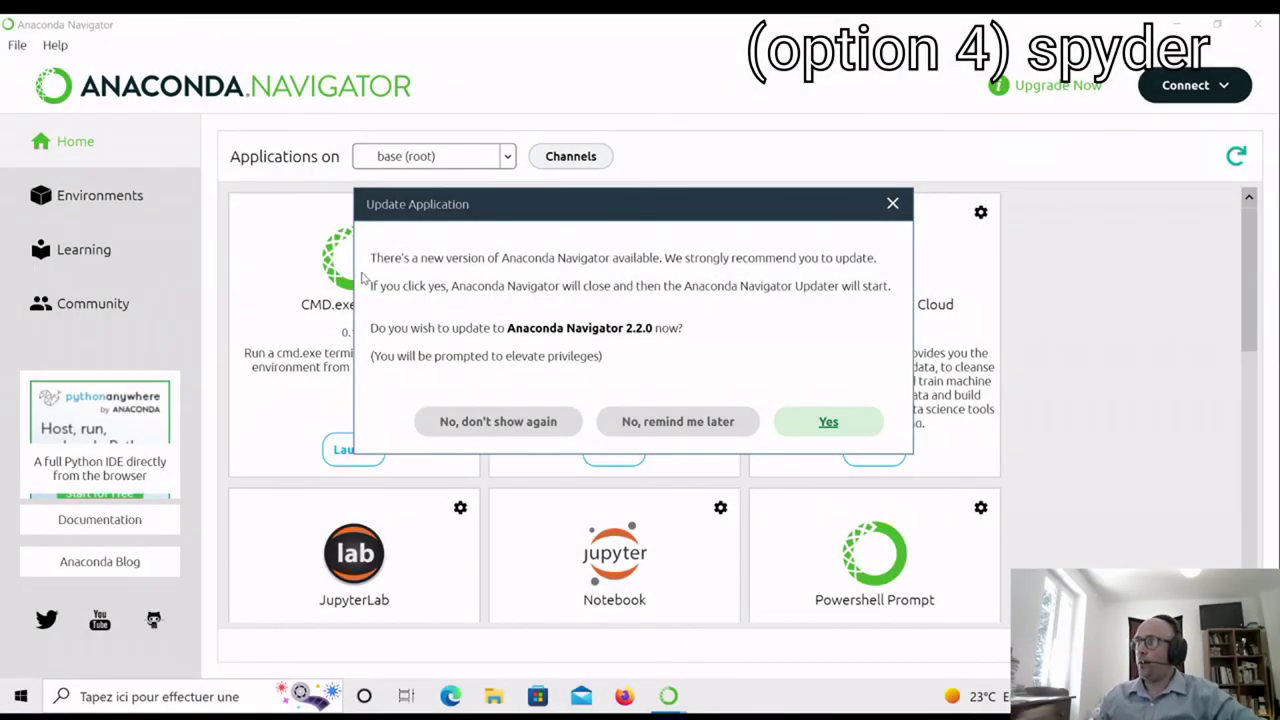
drag(708, 210, 619, 203)
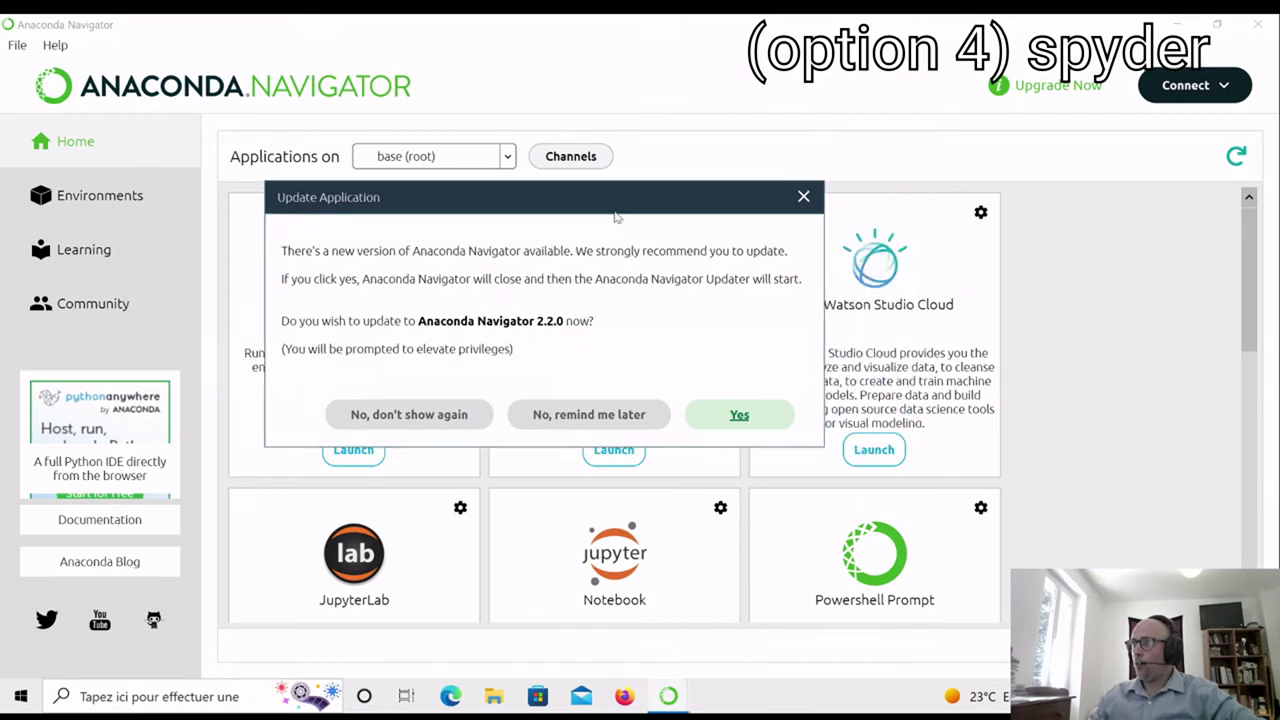
click(390, 418)
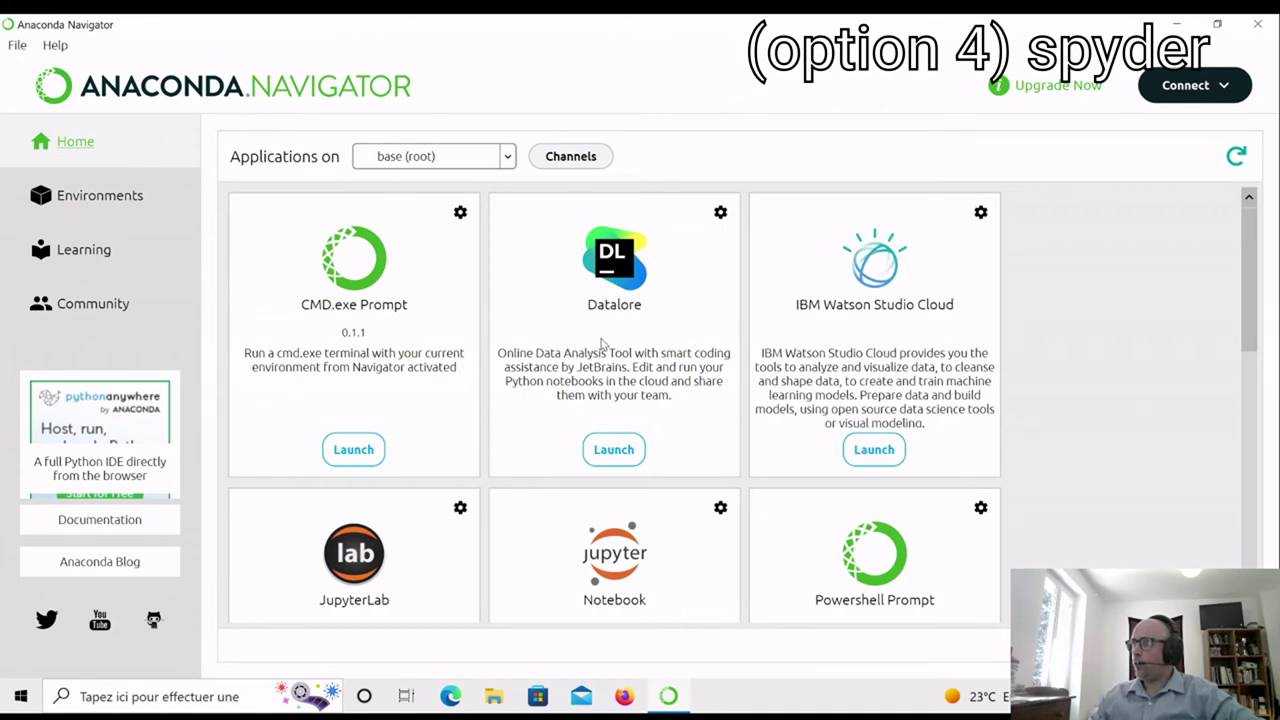
Launch Spyder from Anaconda Navigator, and dismiss its new version notice and the welcome tour offer.
scroll(591, 366, down, 6)
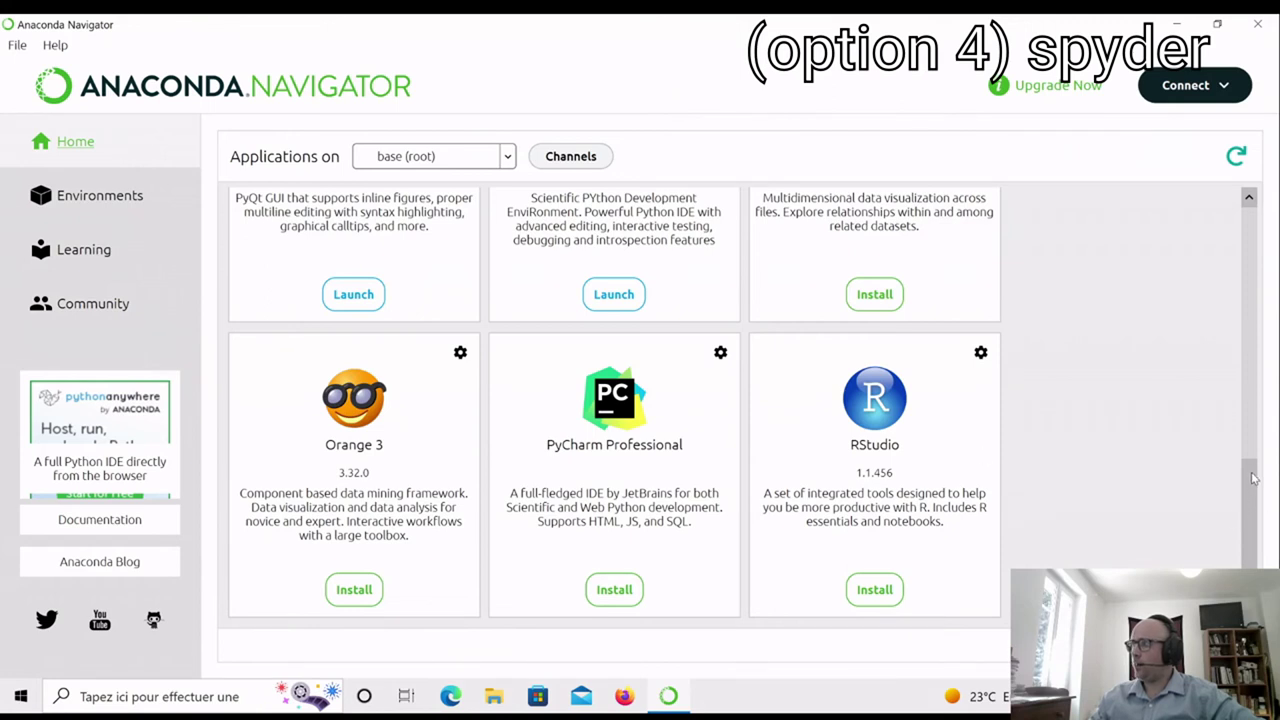
scroll(1254, 460, up, 3)
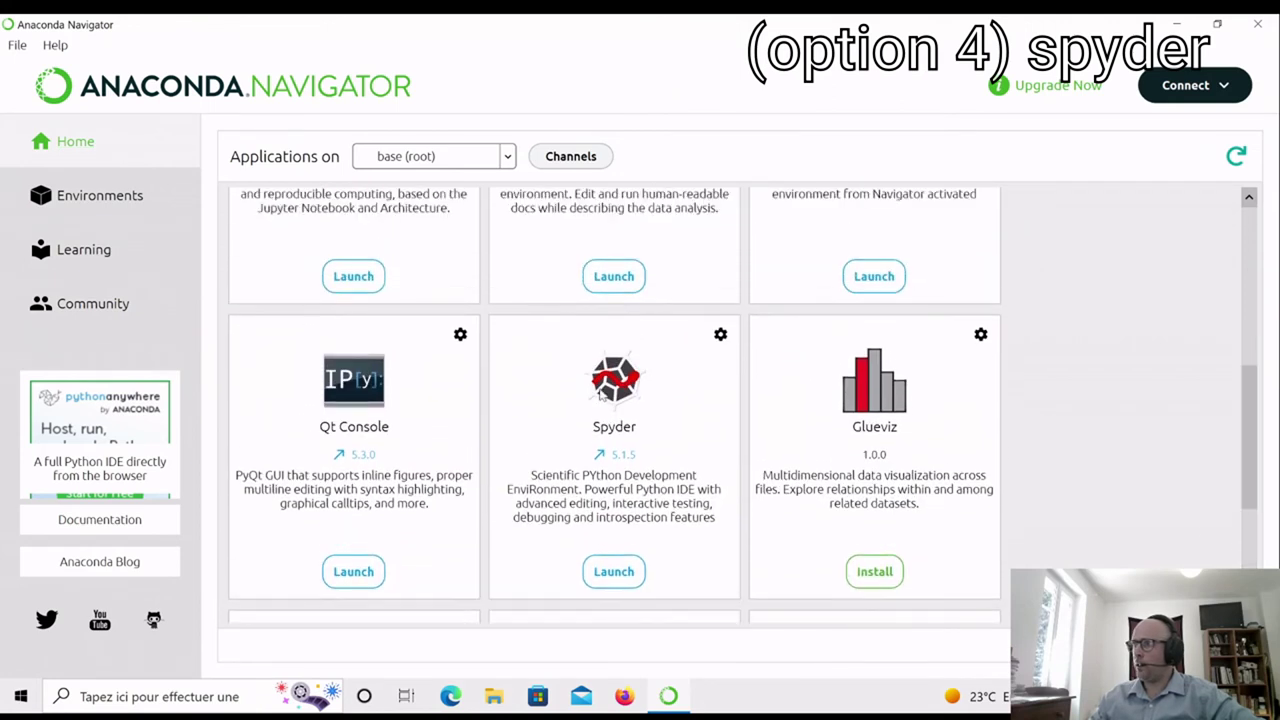
click(620, 578)
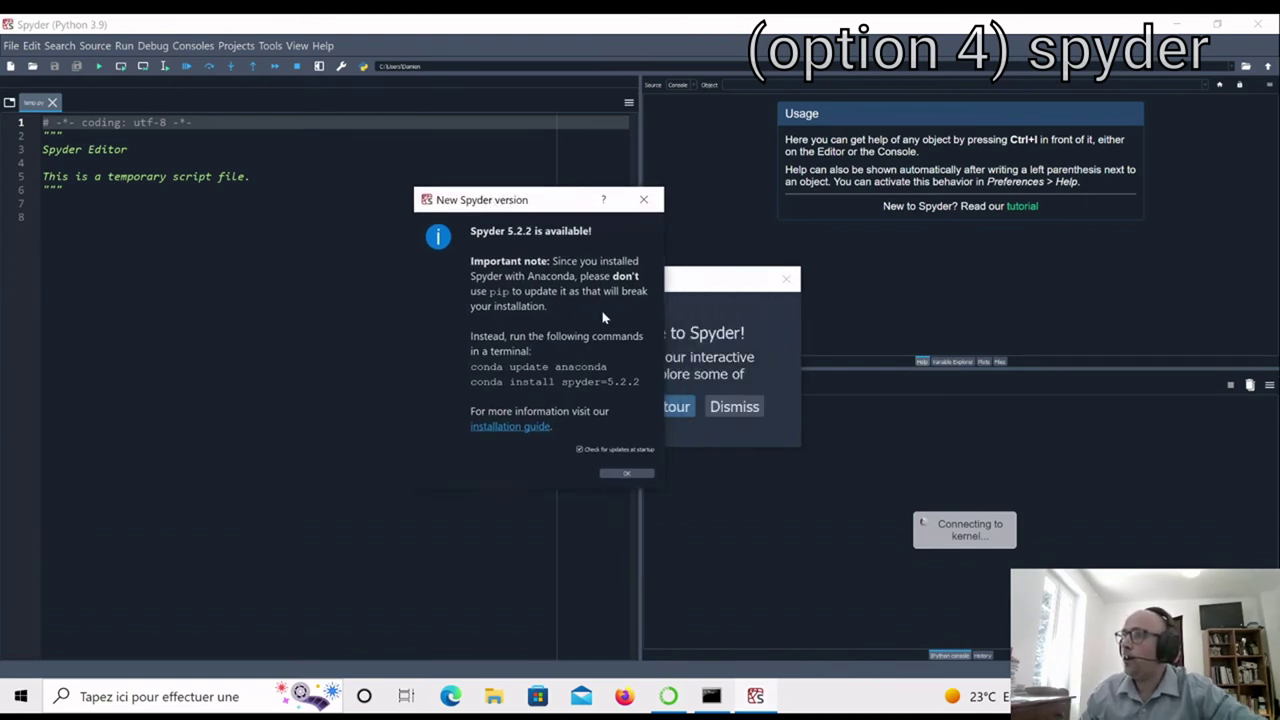
click(620, 474)
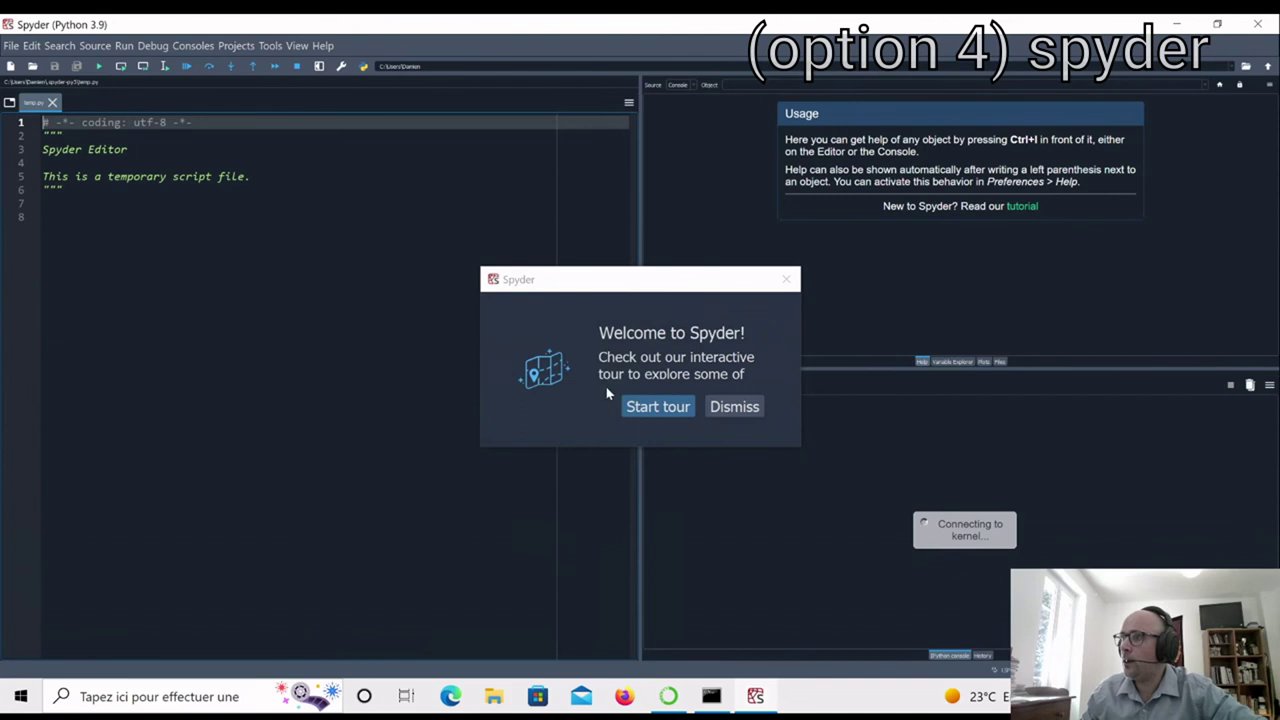
click(733, 418)
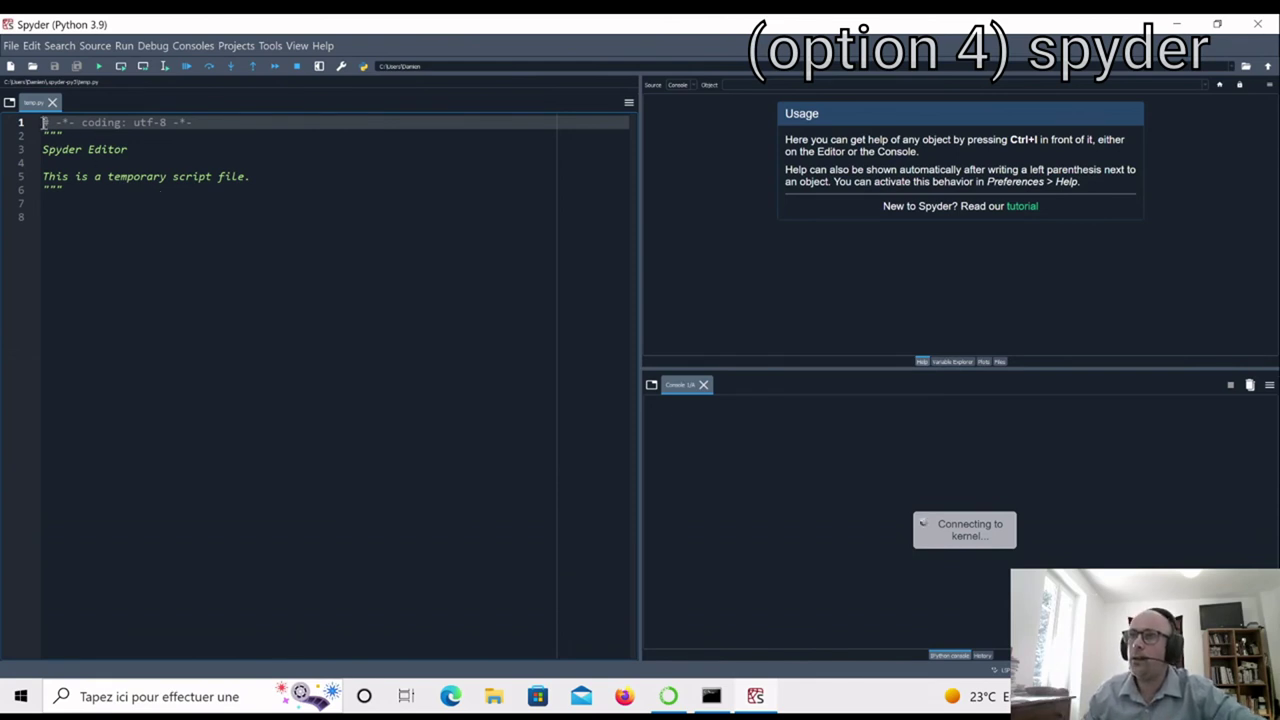
Replace the docstring below the coding line in temp.py with the line print(hello world").
drag(45, 134, 82, 193)
key(BackSpace)
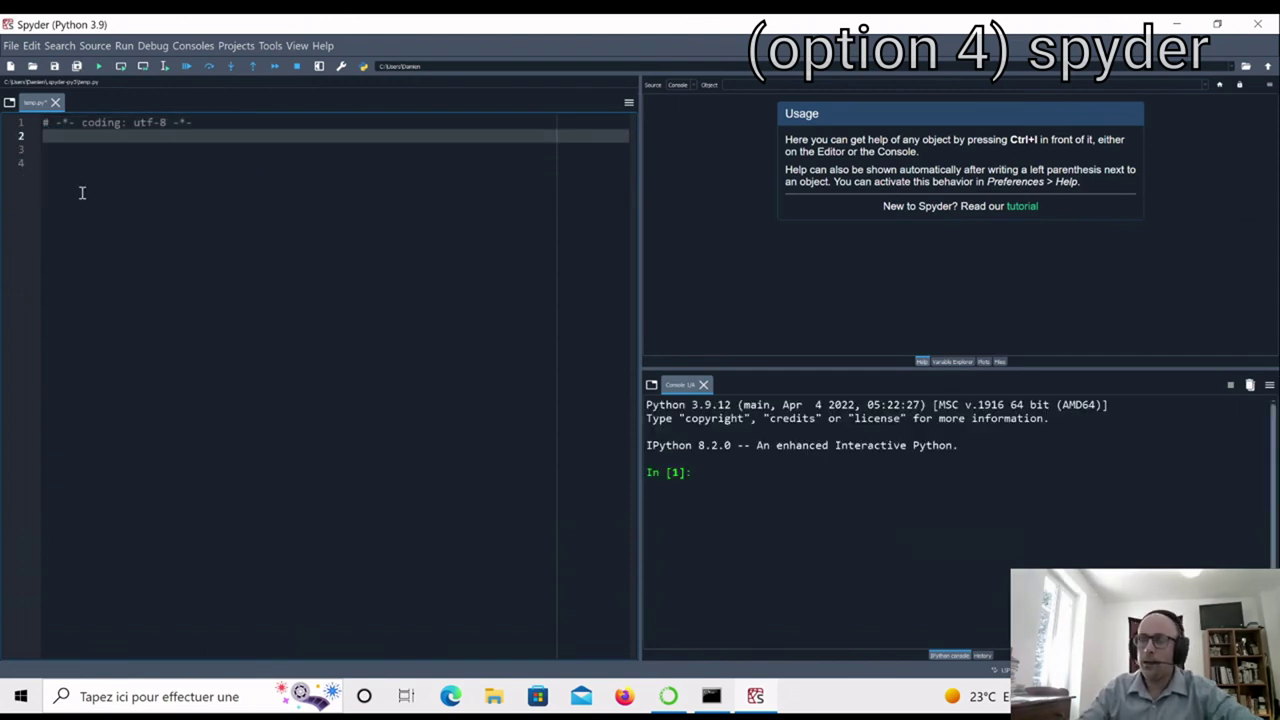
text(print(hello)
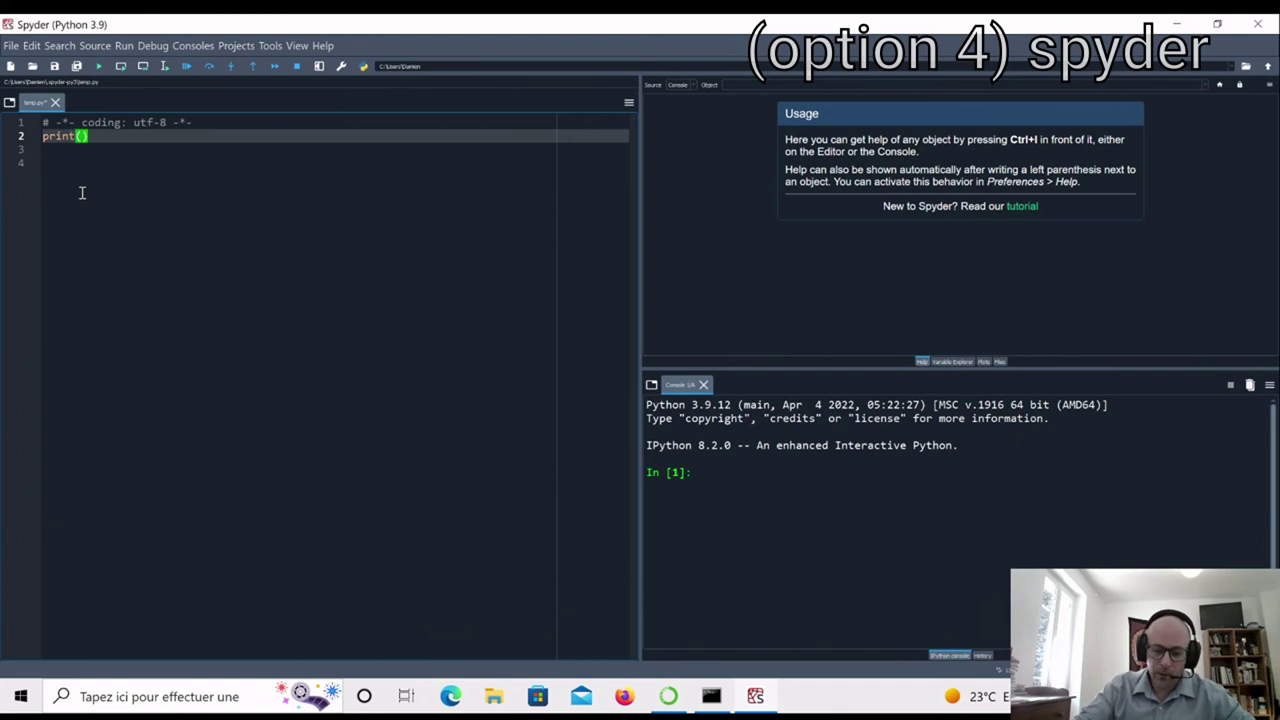
text( world")
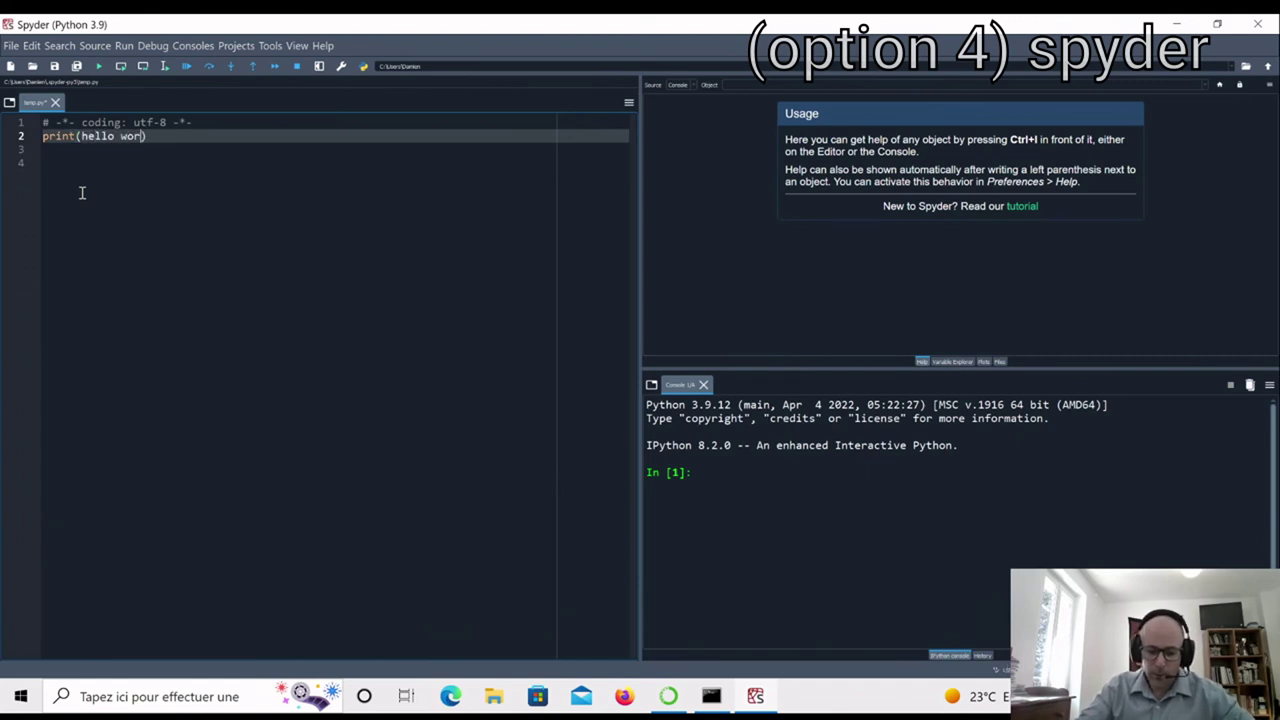
text())
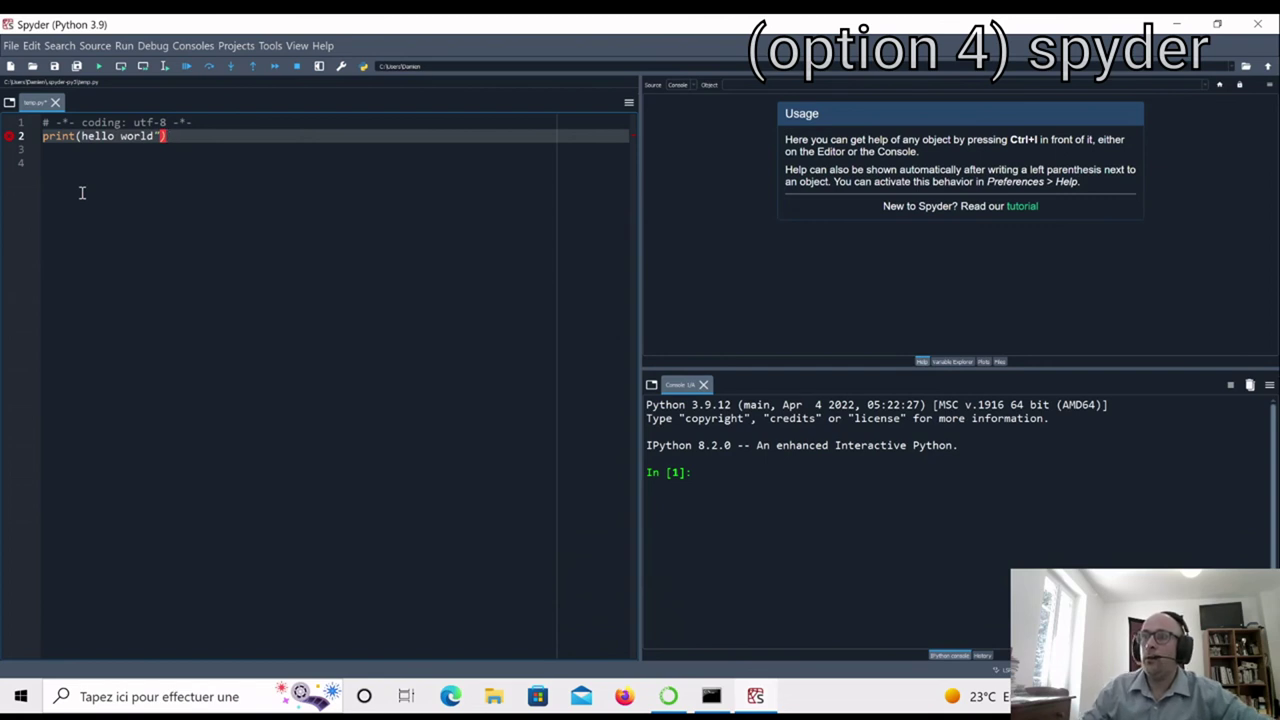
Insert the missing opening quotation mark before hello so that line 2 reads print("hello world").
key(Left)
key(Left)
key(Left)
key(Left)
key(Left)
key(Left)
key(Left)
key(Left)
key(Left)
key(Left)
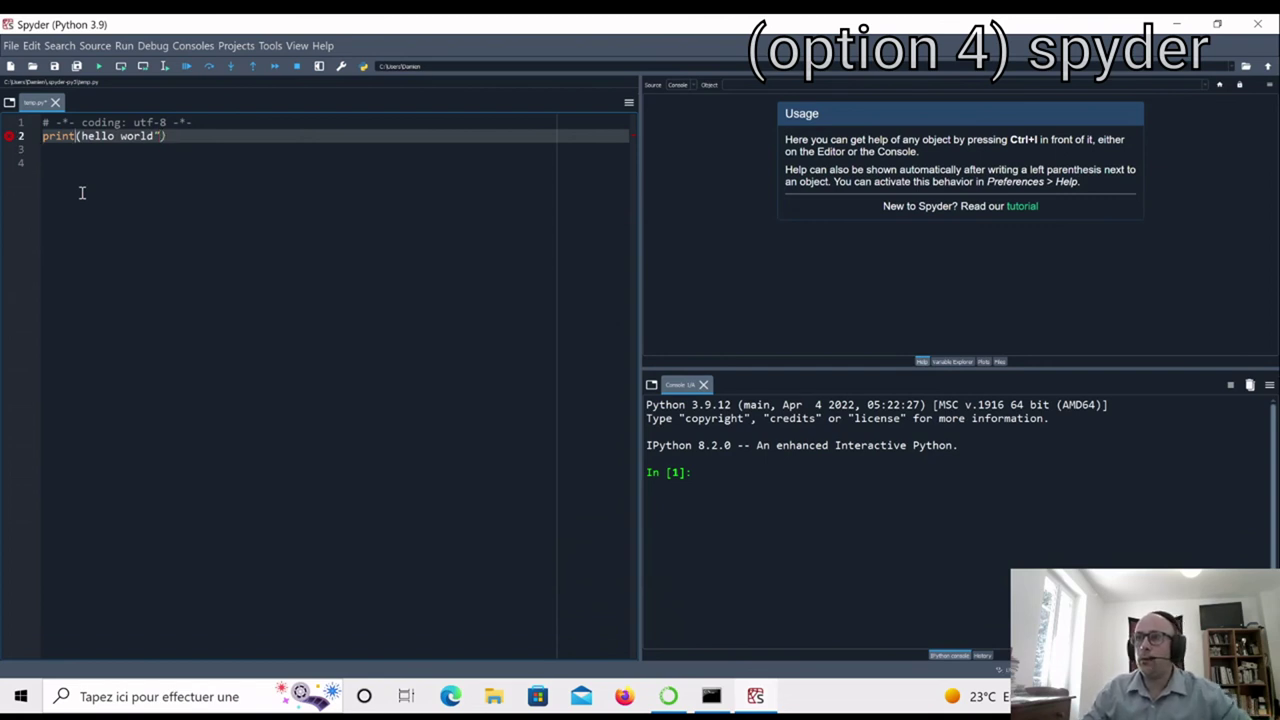
key(Left)
text(")
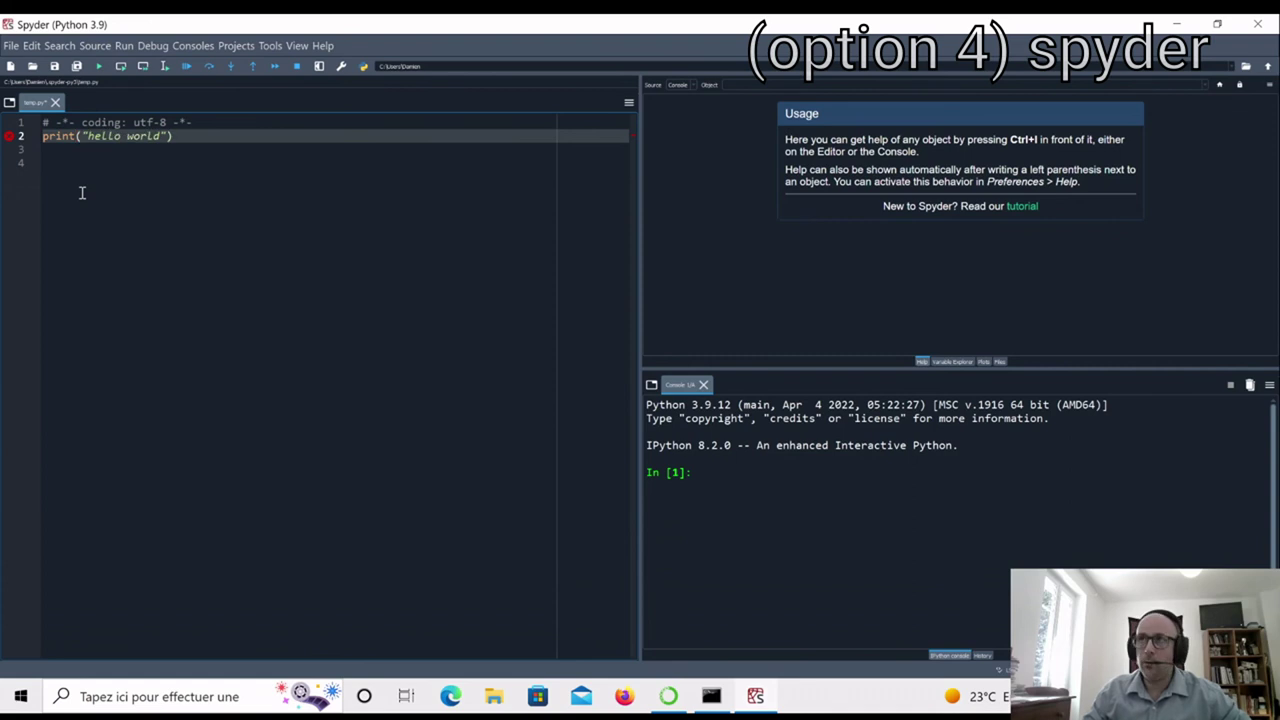
key(Right)
key(Right)
key(Right)
key(Right)
key(Right)
key(Right)
key(Right)
key(Right)
key(Right)
key(Right)
key(Right)
key(Right)
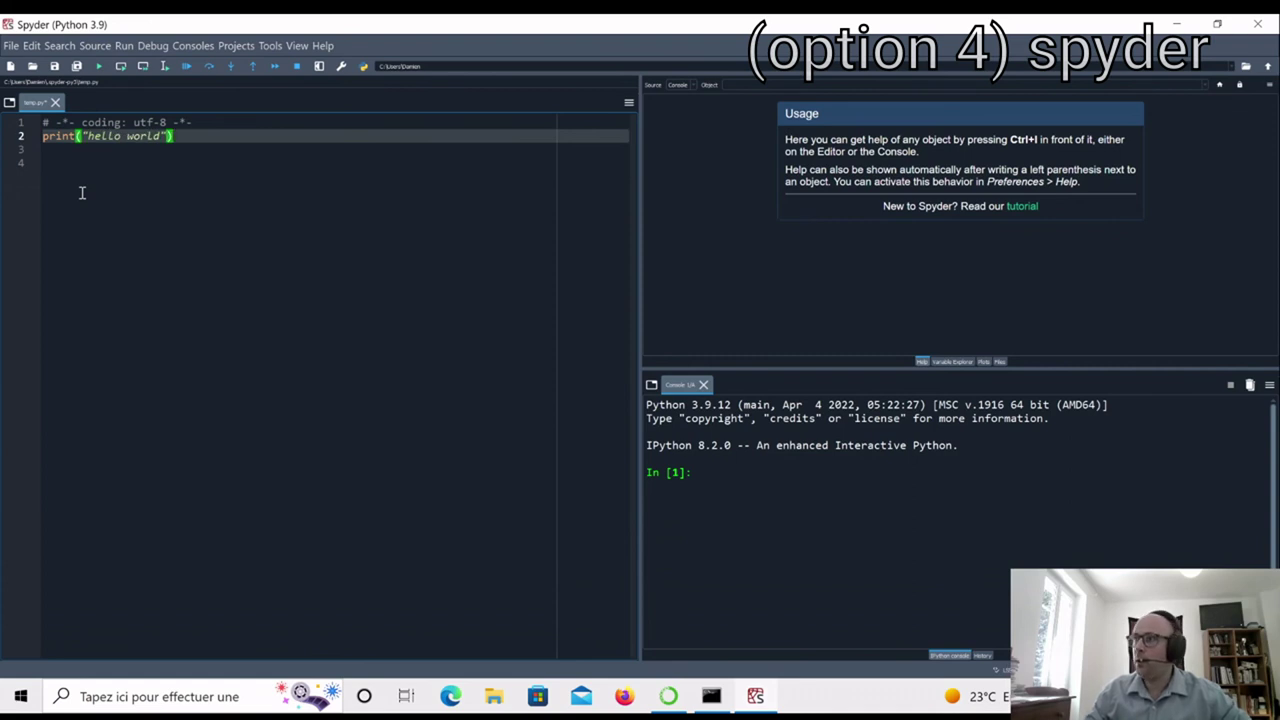
Run temp.py with the run setting Execute in current console.
click(704, 473)
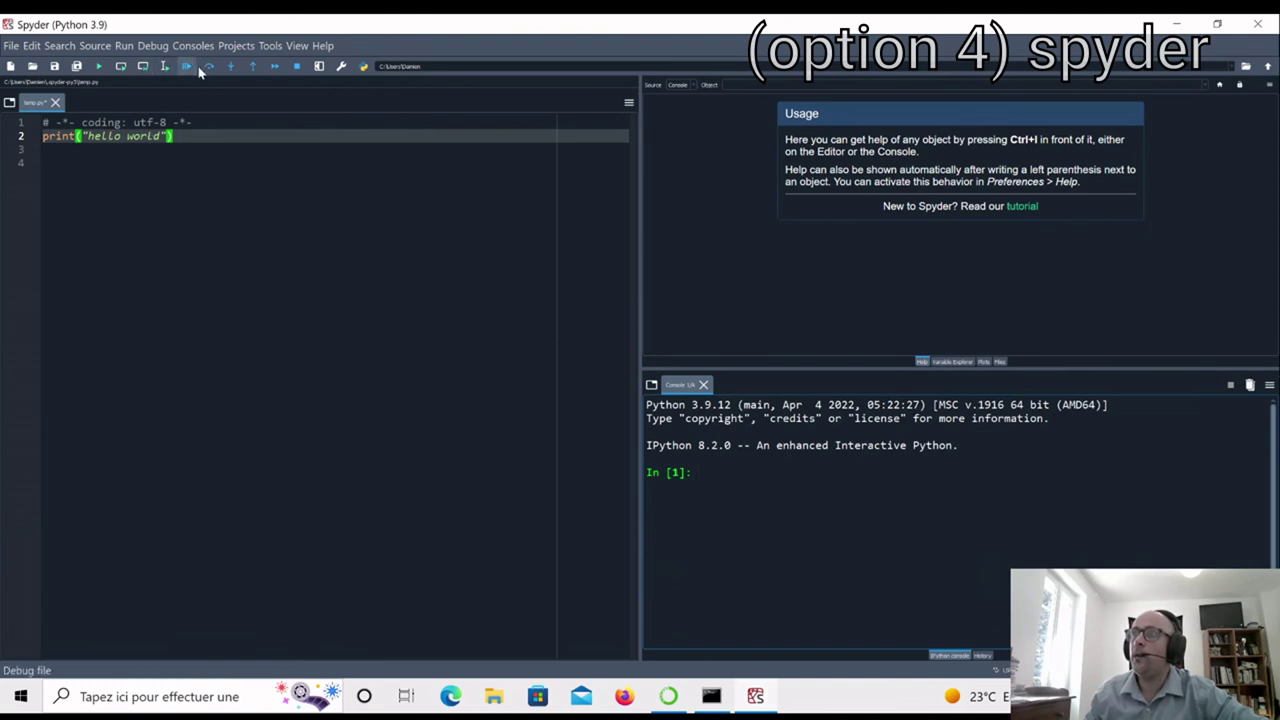
click(100, 66)
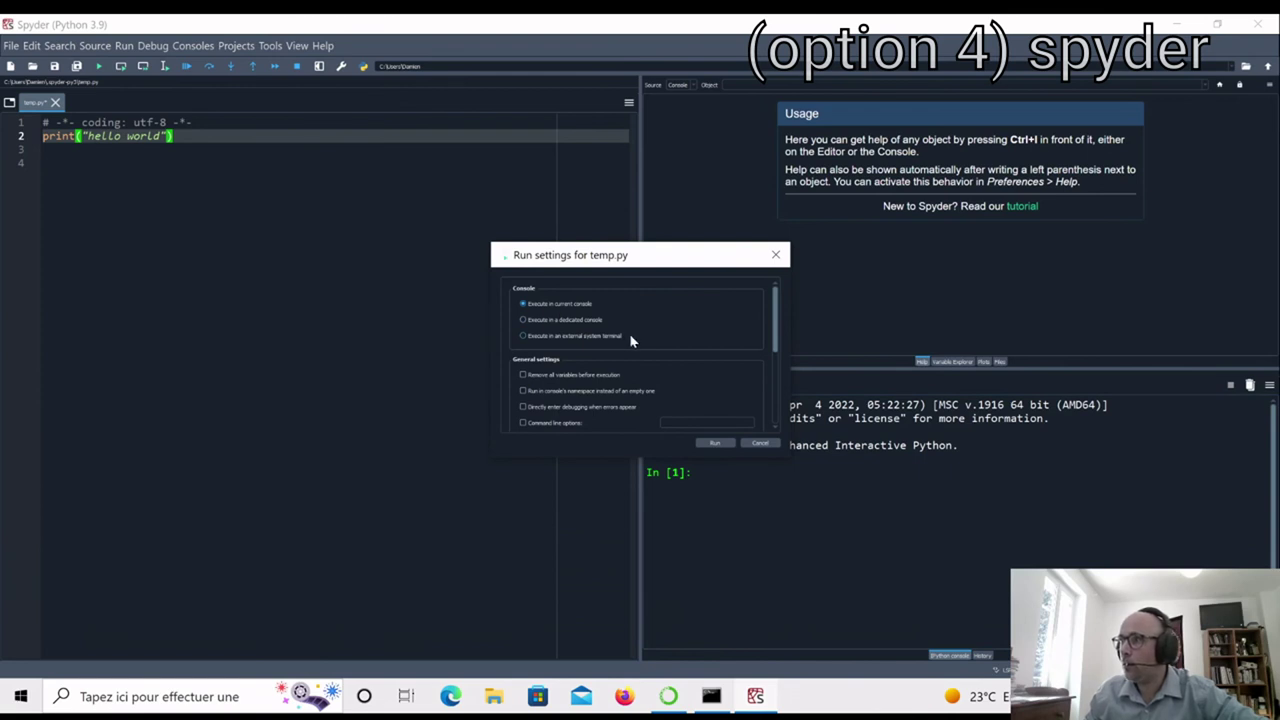
click(716, 444)
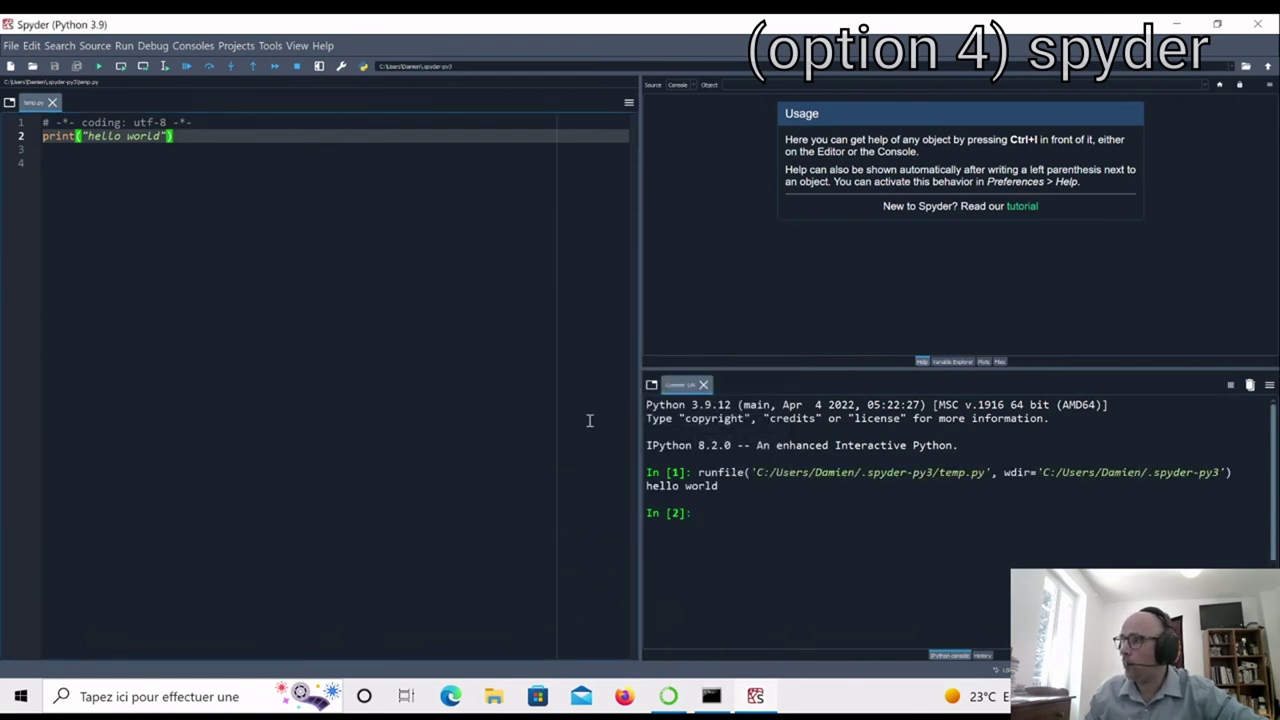